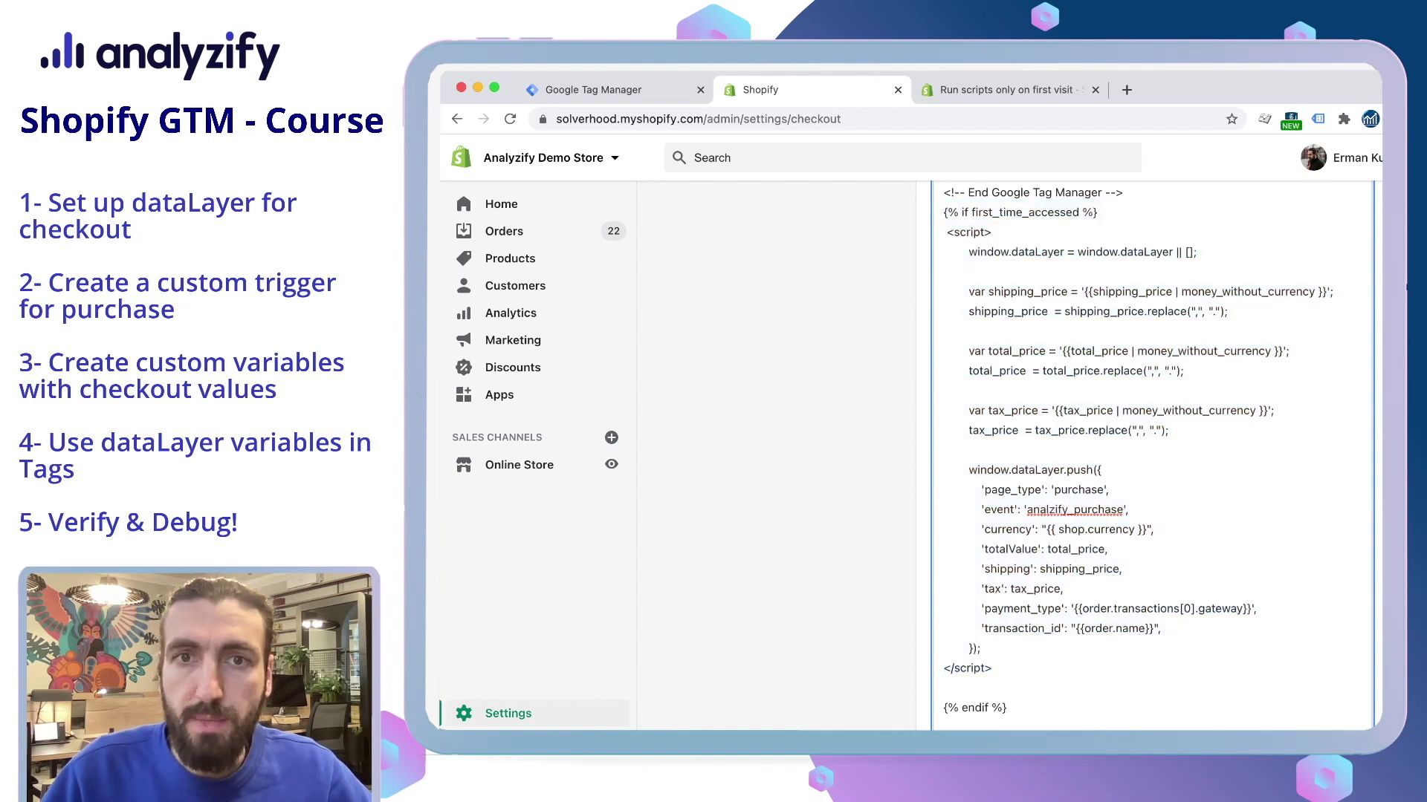
- Review the purchase dataLayer code that follows the Google Tag Manager snippet in the additional checkout scripts
drag(944, 297, 1040, 565)
scroll(1040, 564, down, 8)
scroll(1040, 445, up, 1)
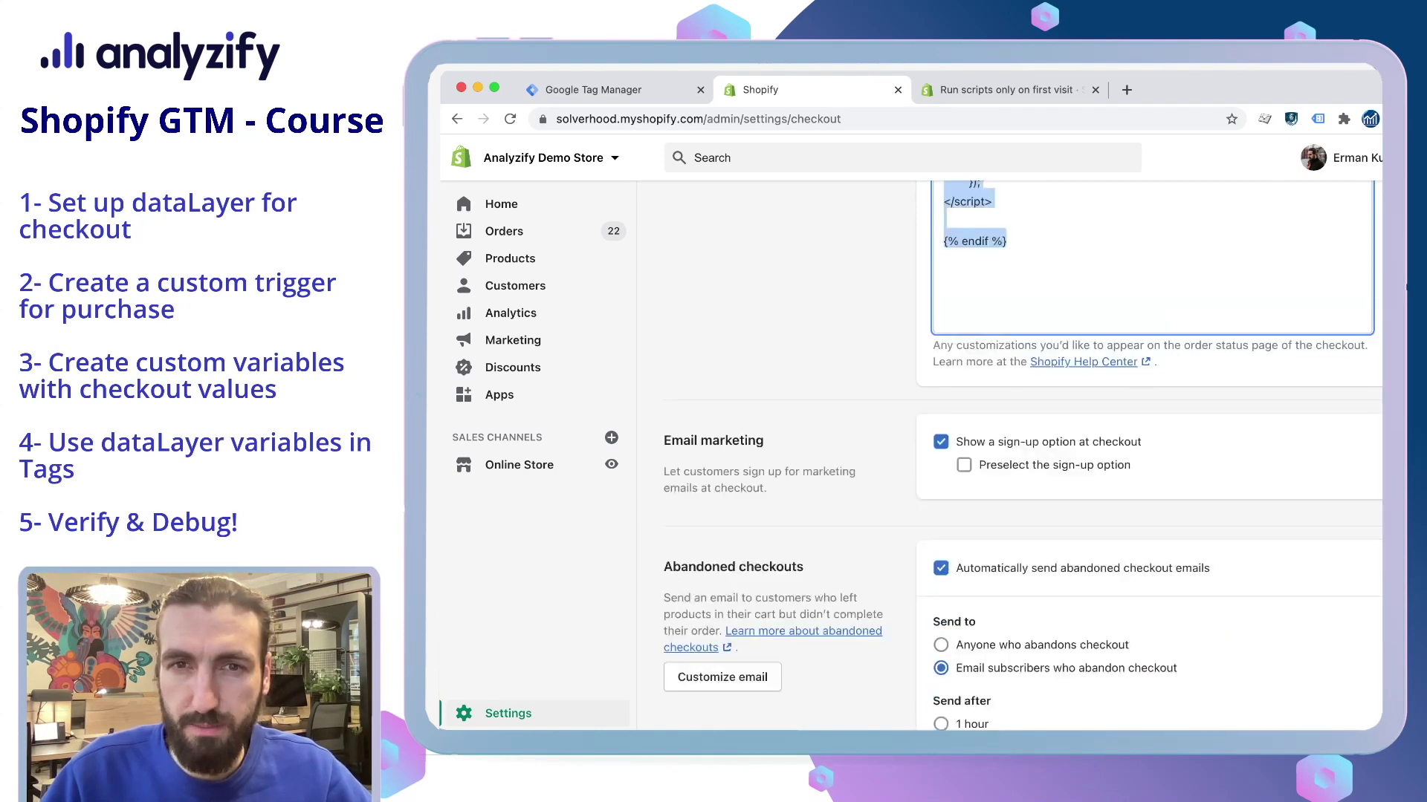
scroll(1047, 451, up, 7)
click(944, 377)
drag(943, 259, 991, 714)
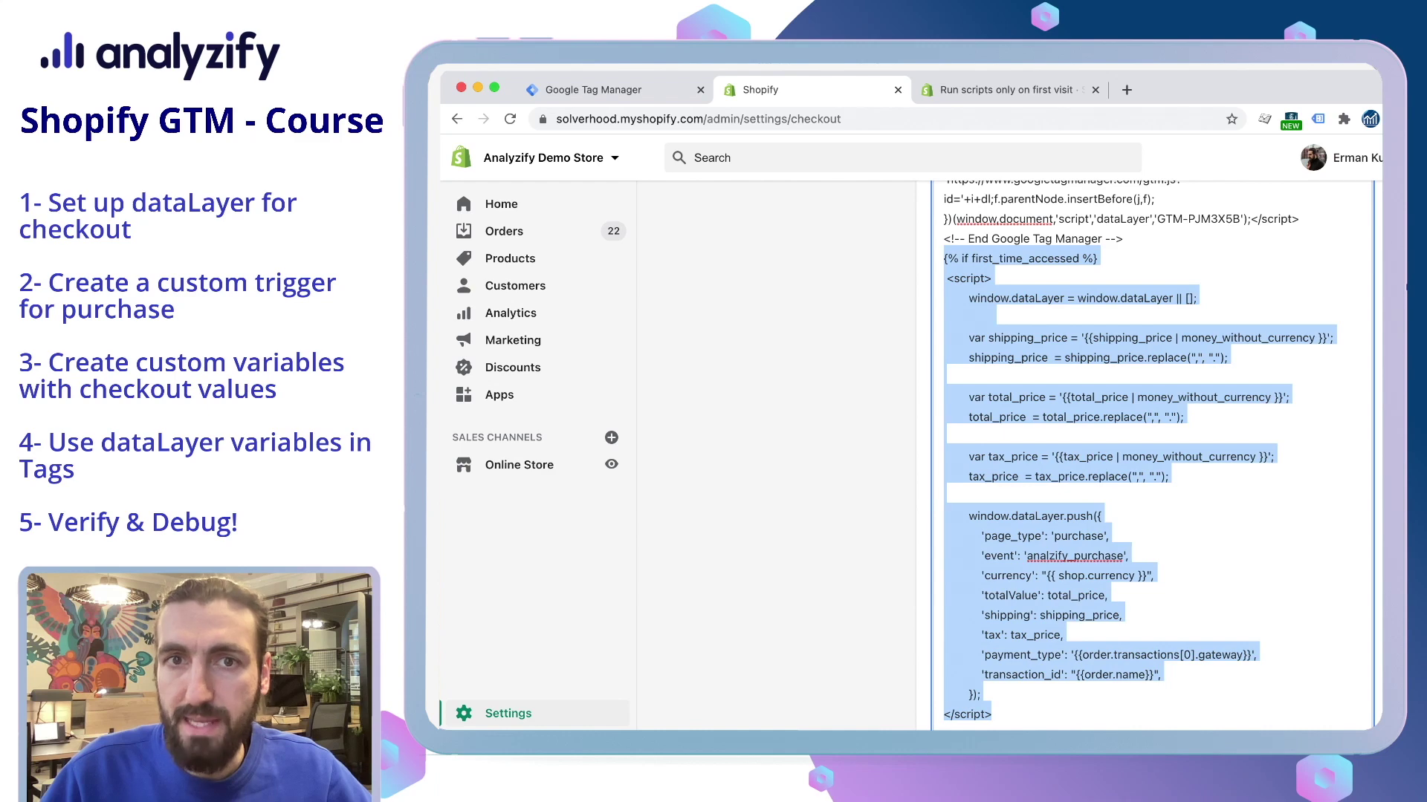
scroll(1140, 455, up, 2)
click(1123, 296)
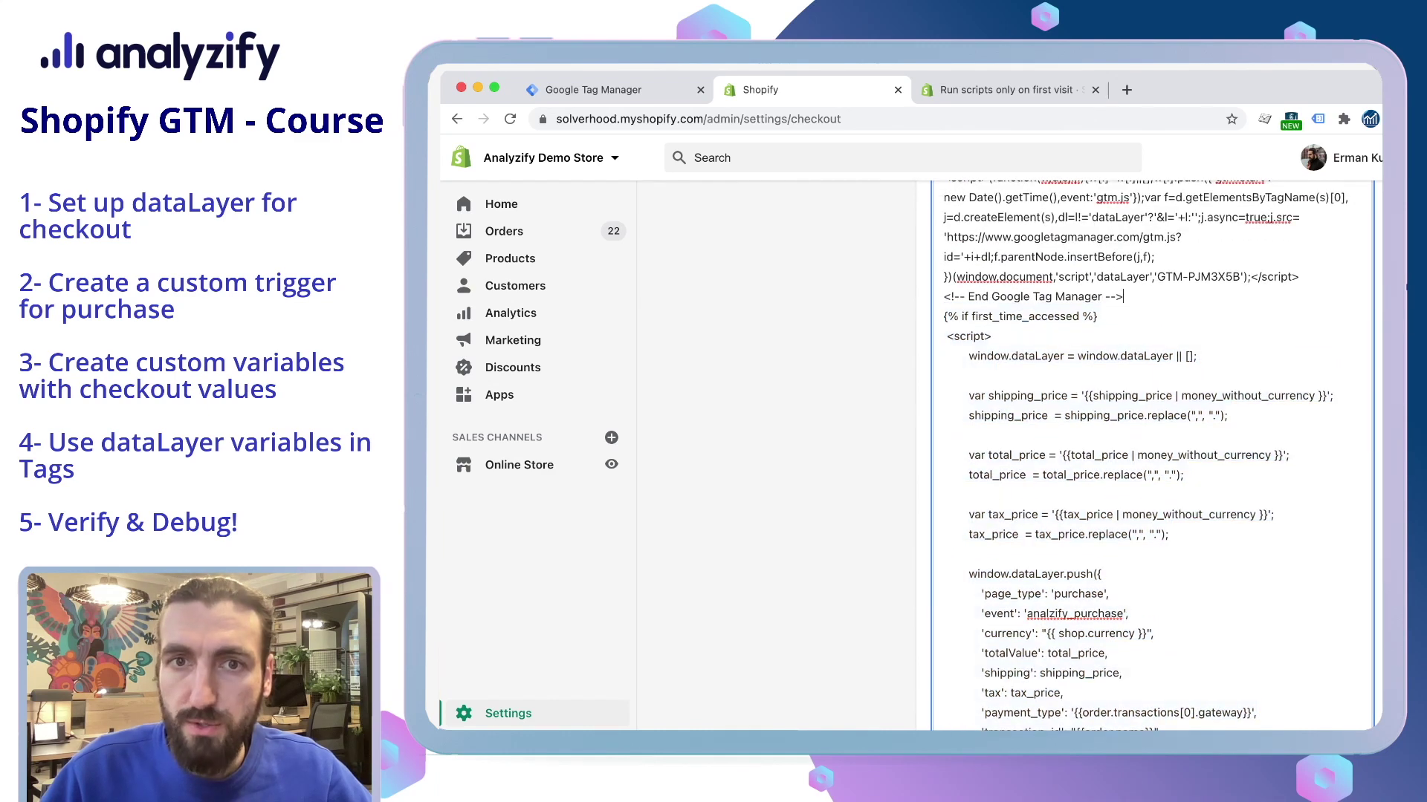
- Highlight the End Google Tag Manager comment to examine where the dataLayer code has to start
drag(1123, 297, 1006, 297)
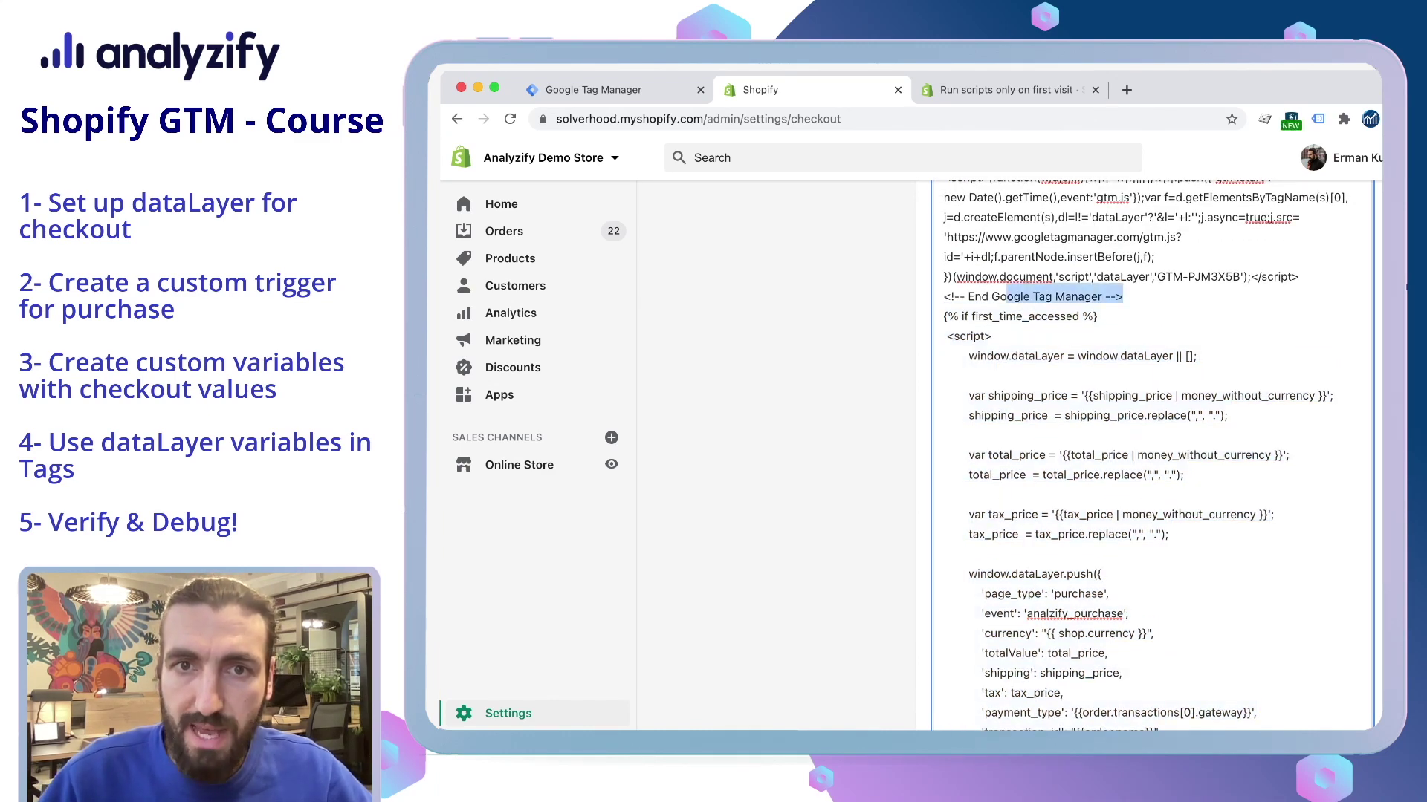
key(shift+Left)
key(shift+Left)
key(shift+Left)
key(shift+Left)
key(shift+Left)
key(shift+Left)
key(shift+Left)
key(shift+Left)
key(shift+Left)
key(shift+Left)
key(shift+Left)
key(Down)
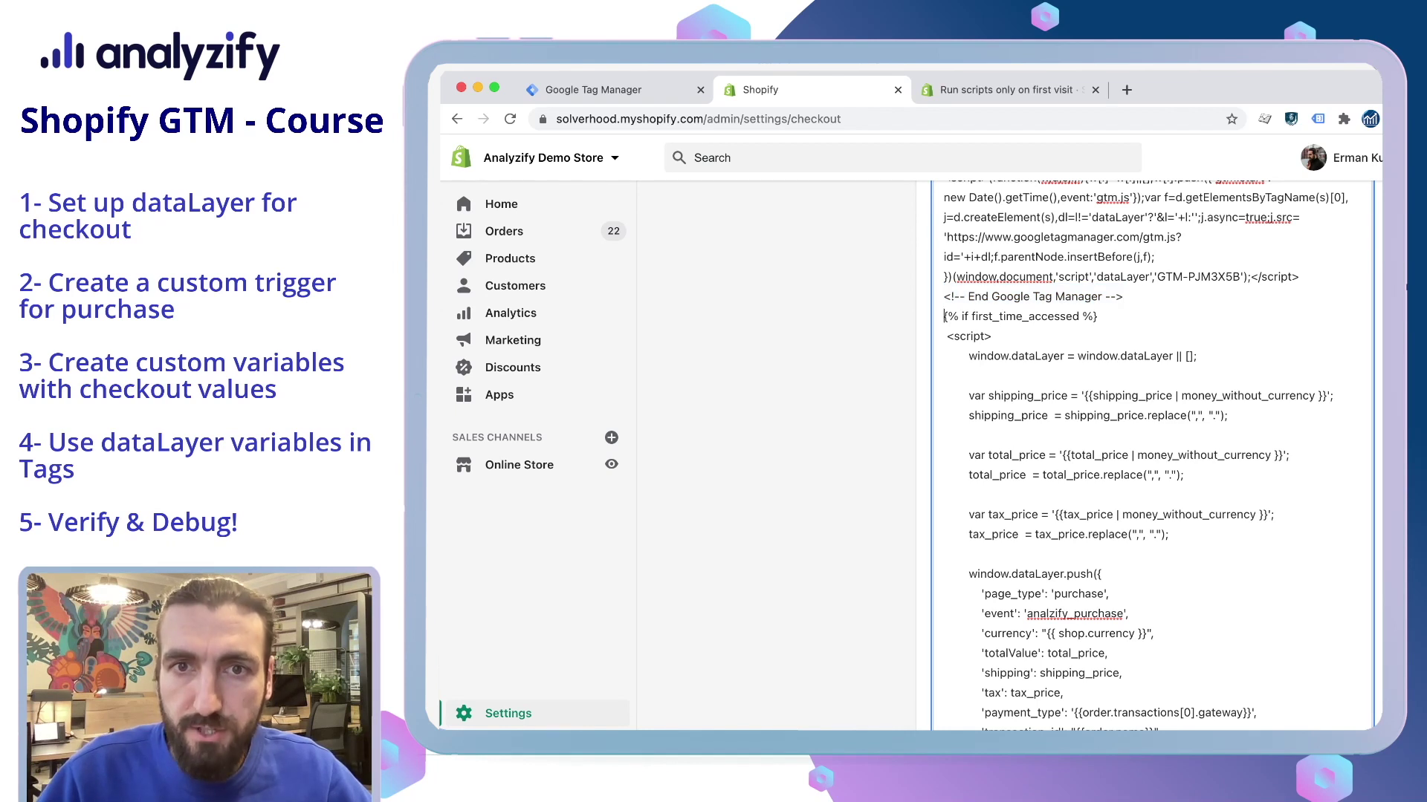
- Highlight the "{% if first_time_accessed %}" condition that opens the dataLayer code
key(shift+Right)
key(shift+Right)
key(shift+Right)
key(shift+Right)
key(shift+Right)
key(shift+Right)
key(shift+Right)
key(shift+Right)
key(shift+Right)
key(shift+Right)
key(shift+Right)
key(shift+Right)
key(shift+Right)
key(shift+Right)
key(shift+Right)
key(shift+Right)
key(shift+Right)
key(shift+Right)
key(shift+Right)
key(shift+Right)
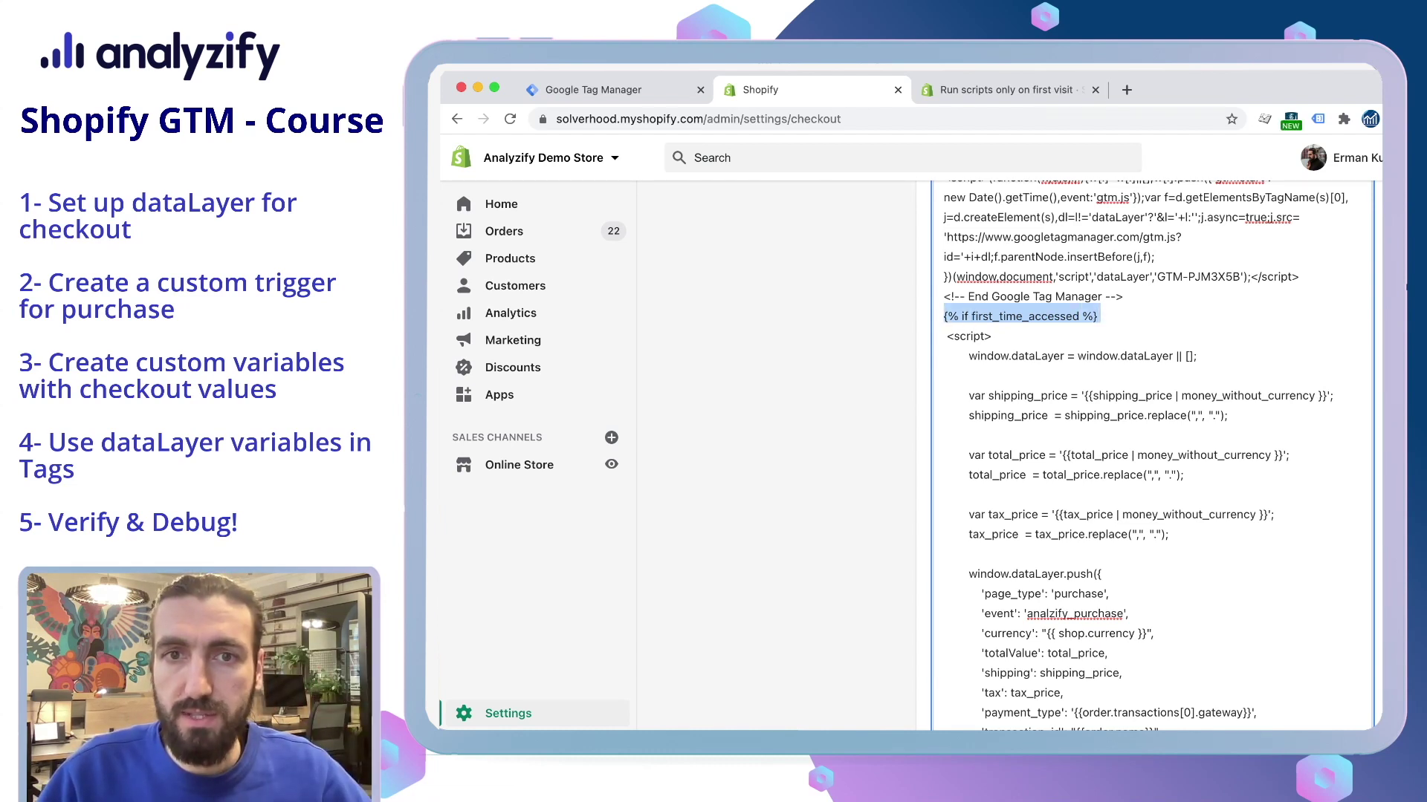
- Examine the script's shipping, total and tax price variables, the dataLayer push, and its position below the container snippet
drag(946, 335, 1168, 534)
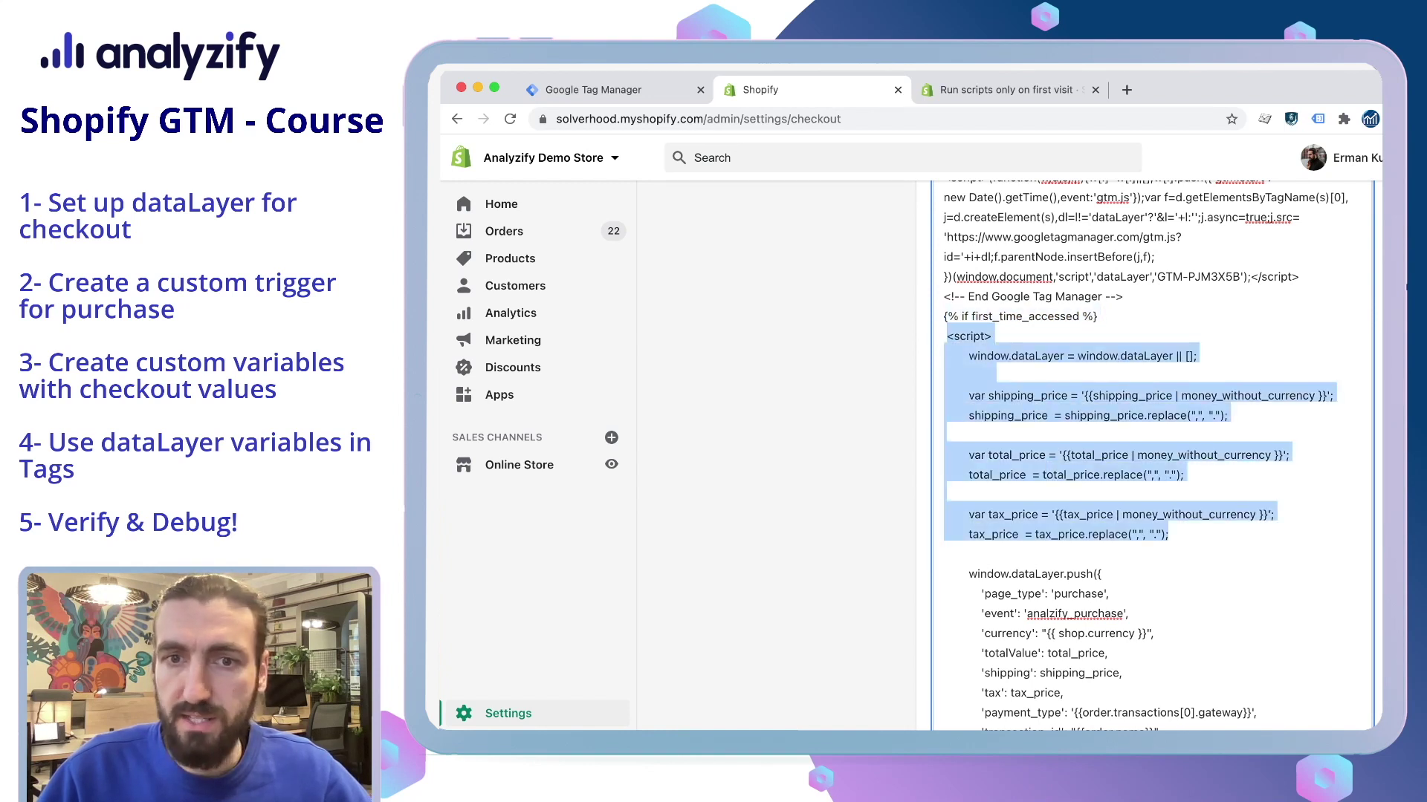
scroll(1151, 454, down, 3)
double_click(1036, 457)
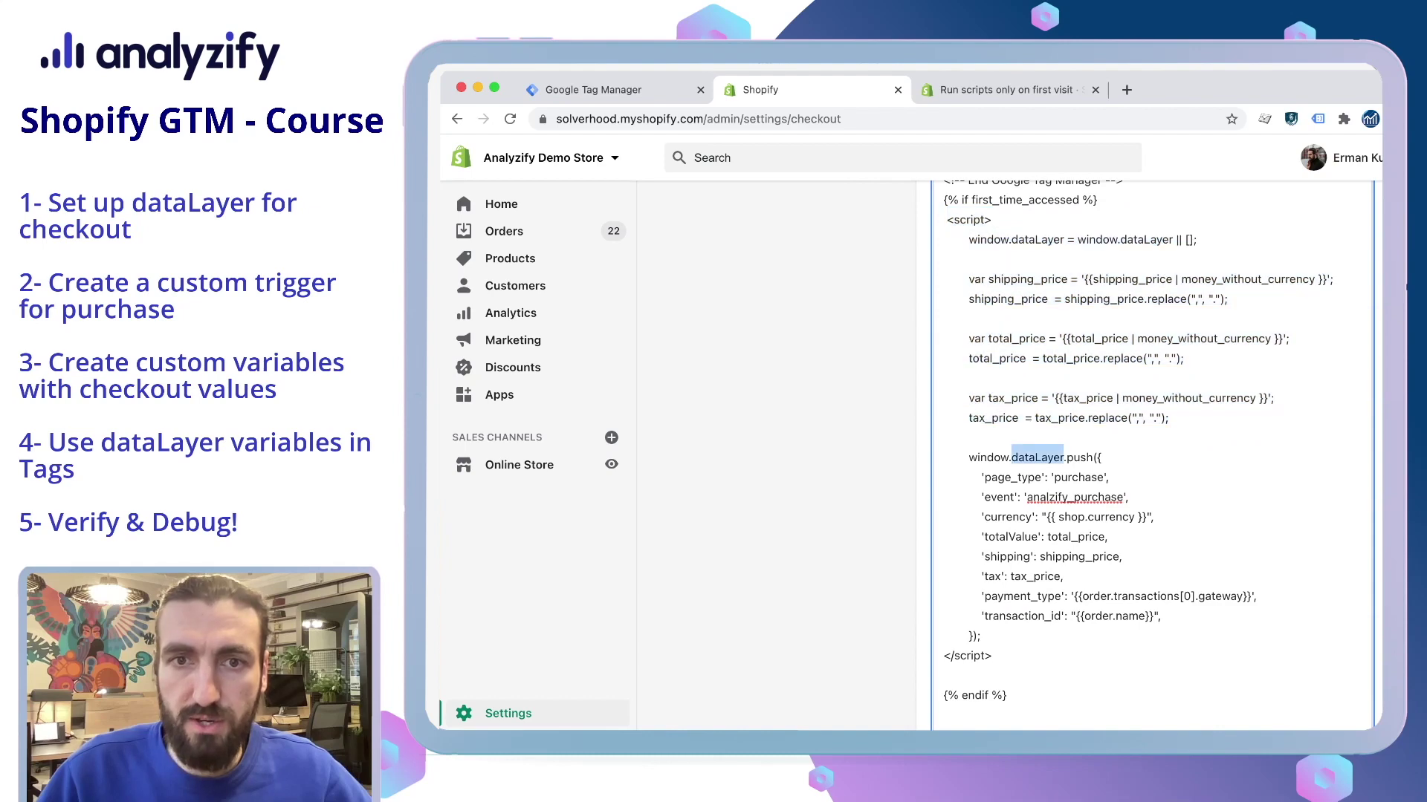
scroll(1151, 446, down, 3)
scroll(1152, 446, up, 4)
scroll(1152, 446, up, 3)
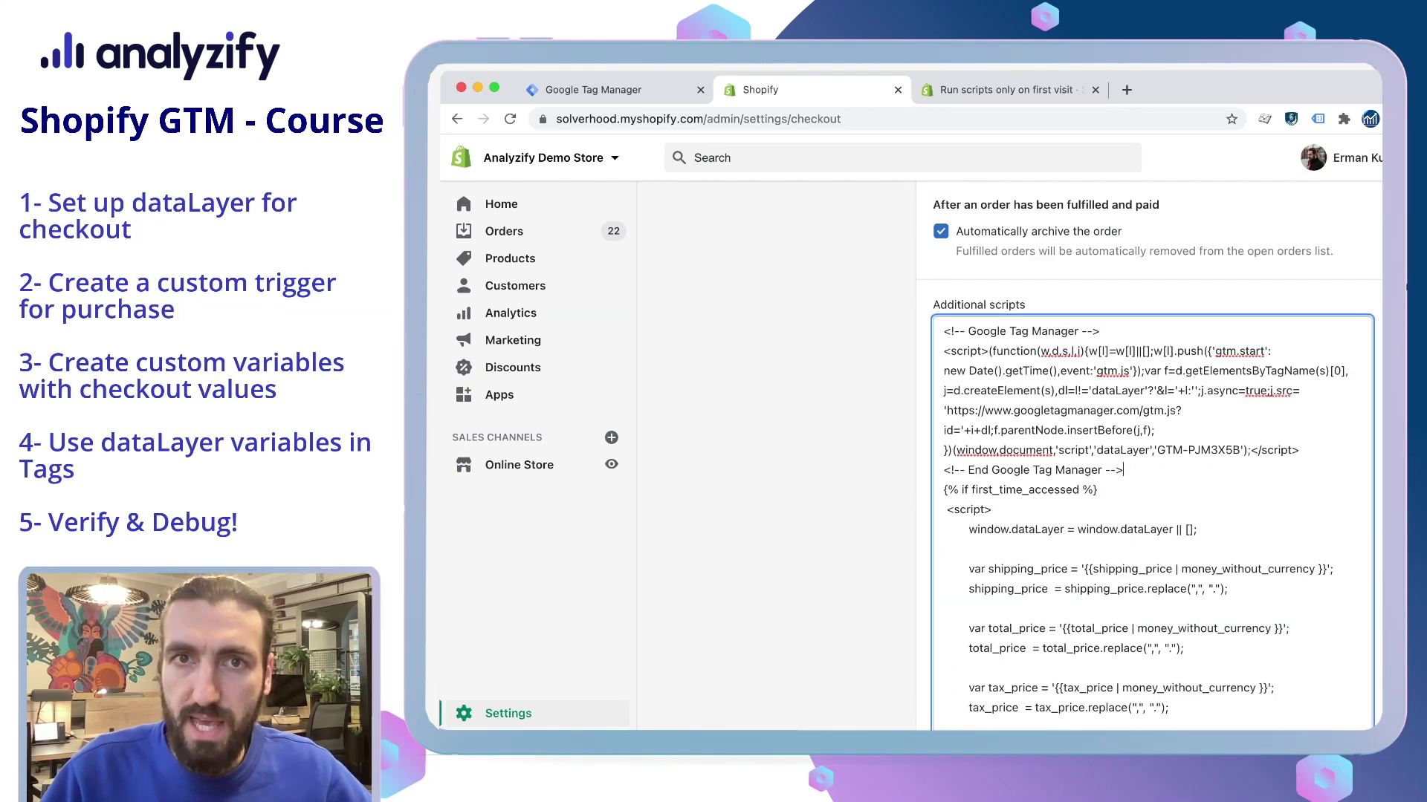
click(1123, 469)
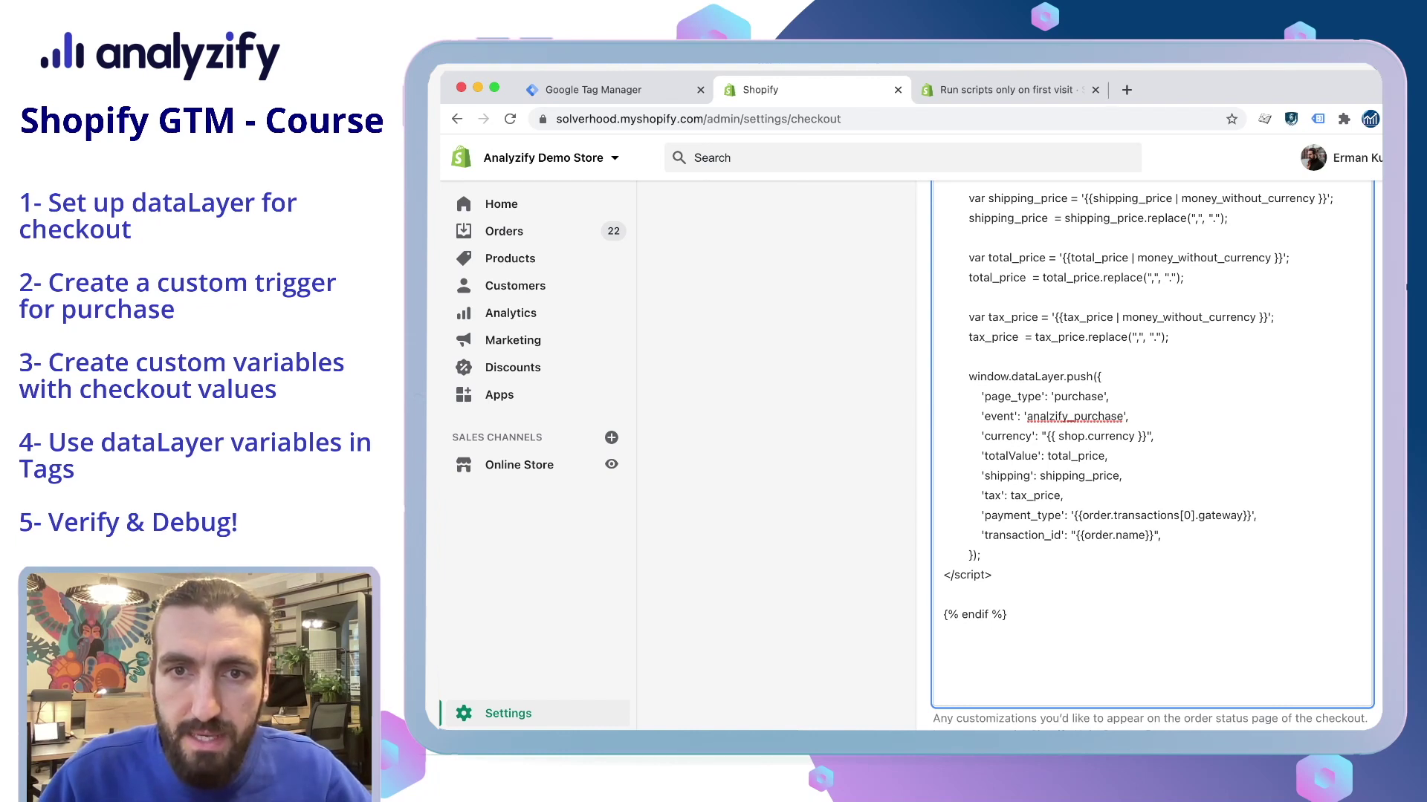
- Correct the dataLayer event name to analyzify_purchase and save the checkout settings
text(y)
double_click(1065, 416)
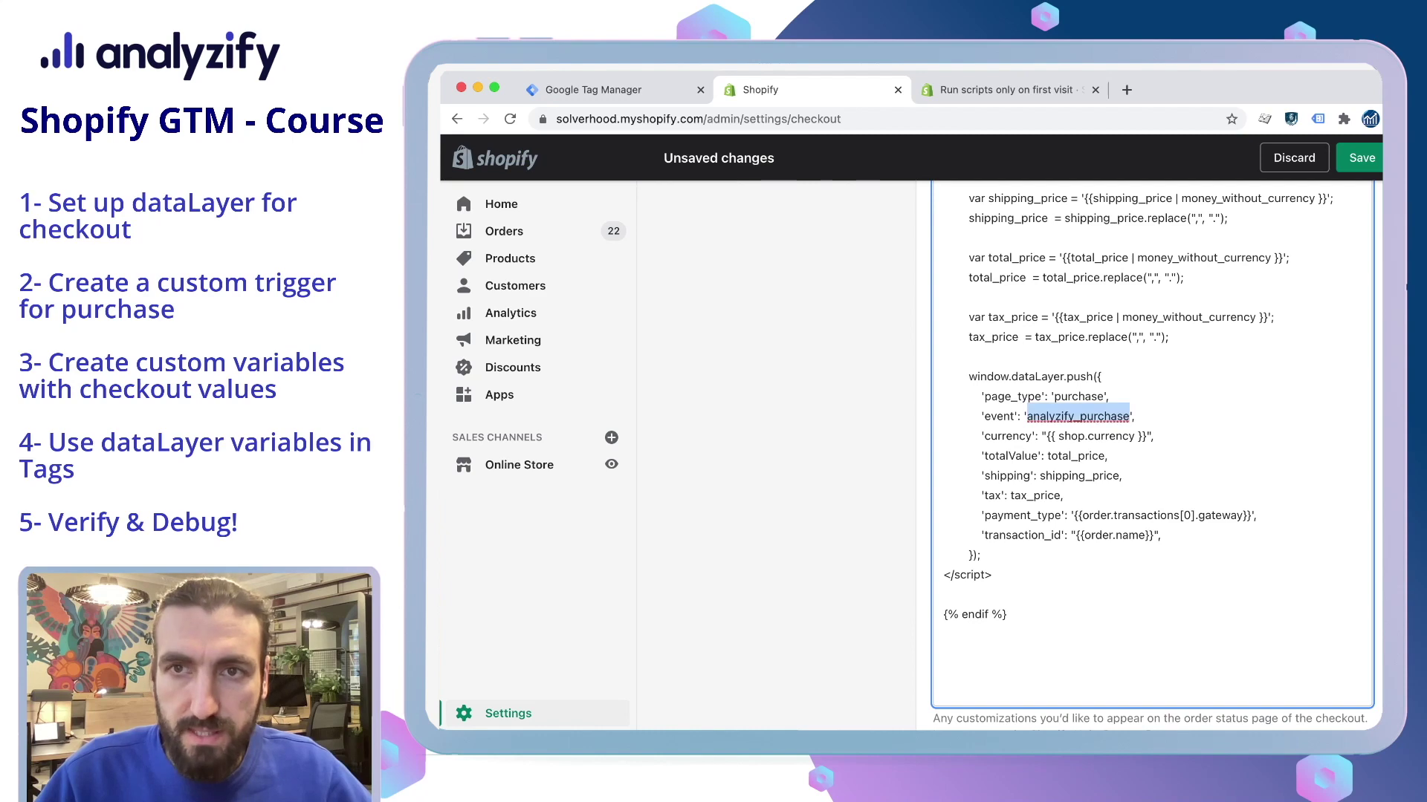
key(super+s)
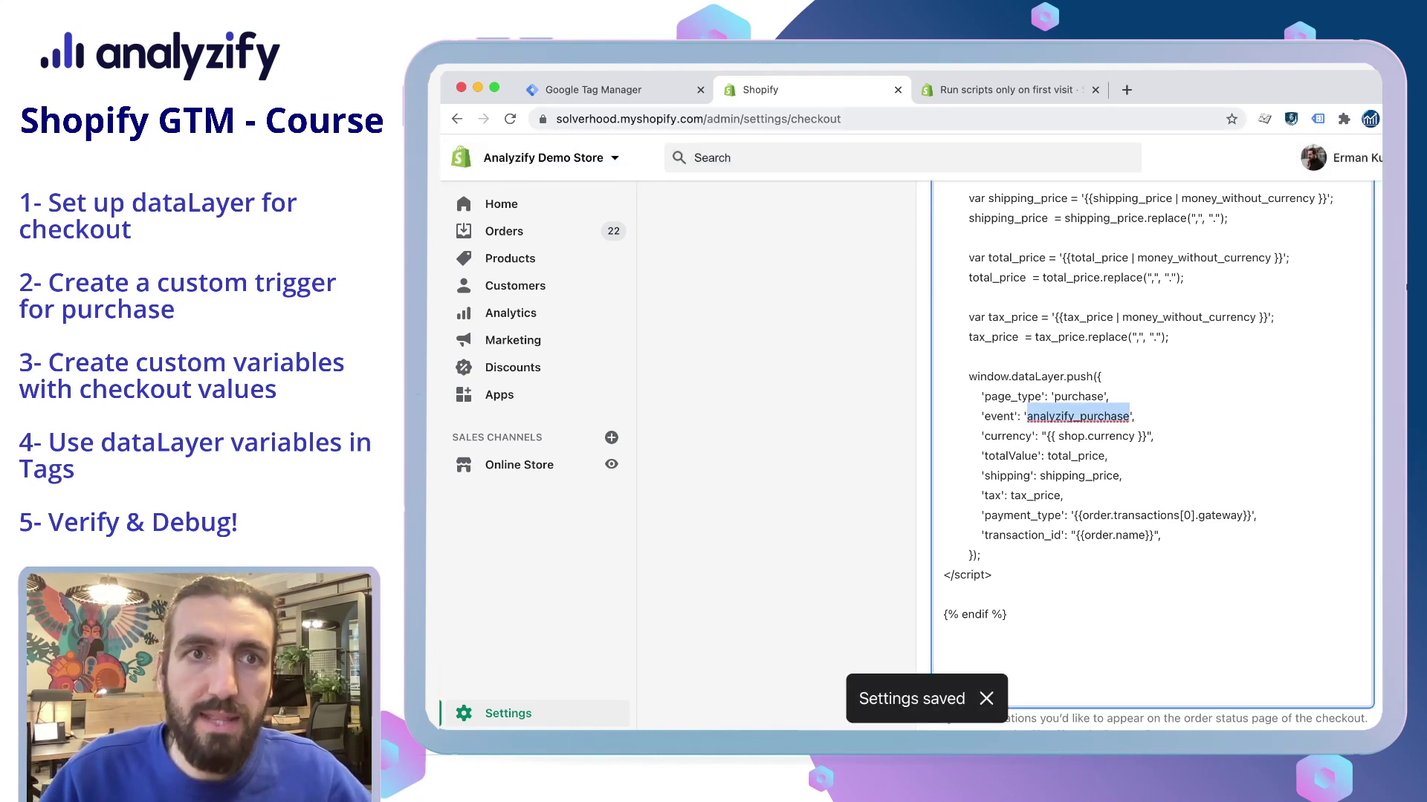
- Switch to Google Tag Manager and create a new trigger named "Custom Purchase Event"
click(593, 90)
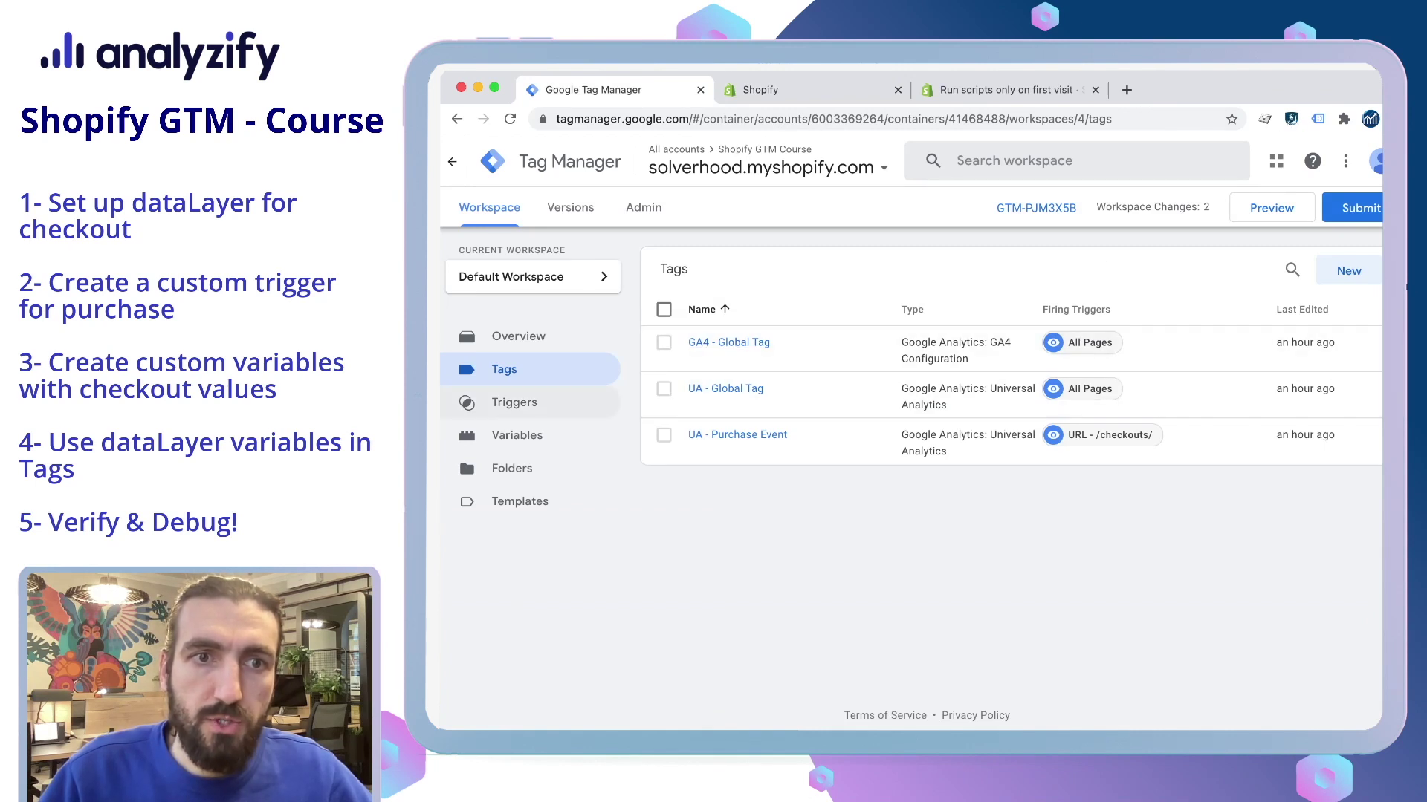
click(513, 402)
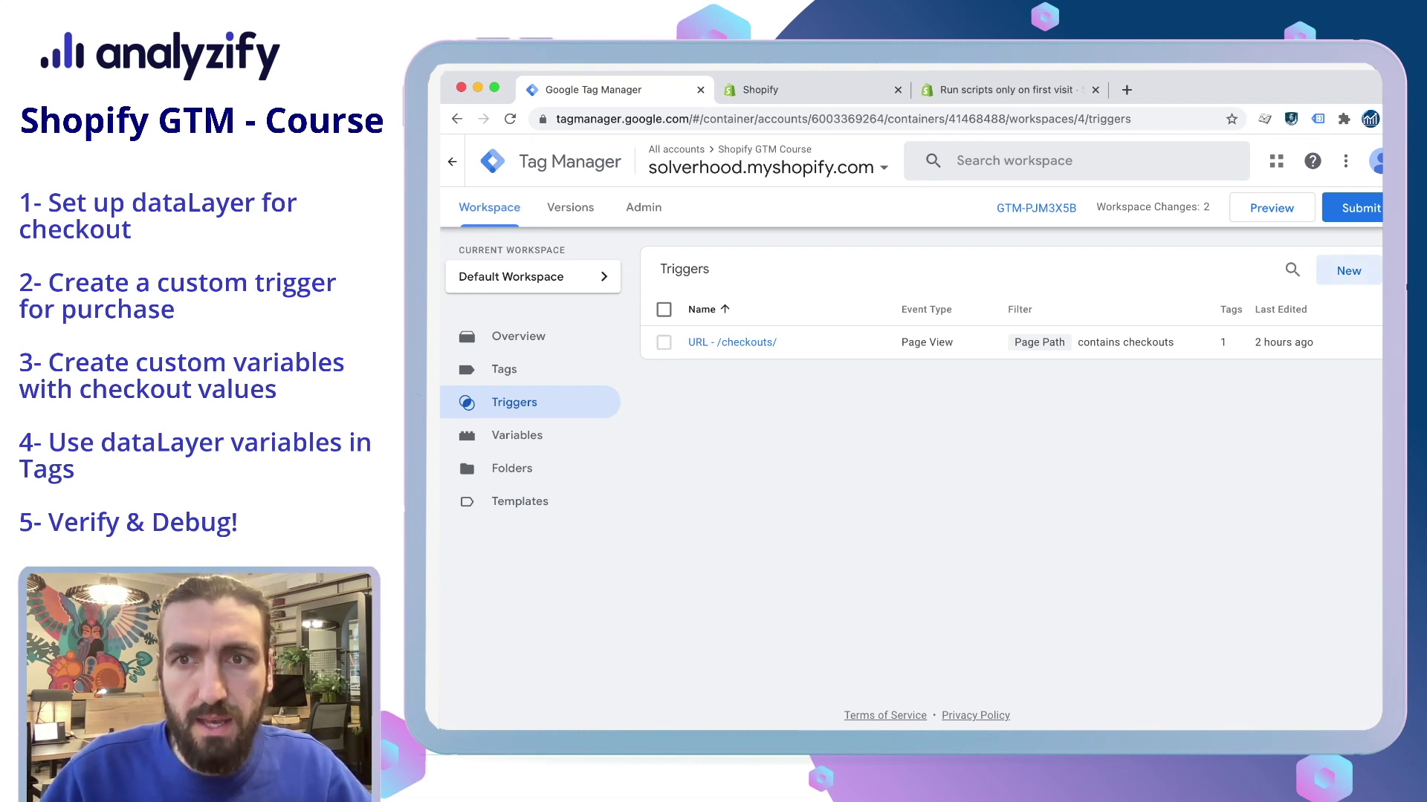
click(1348, 270)
click(650, 161)
text(Custom Purc)
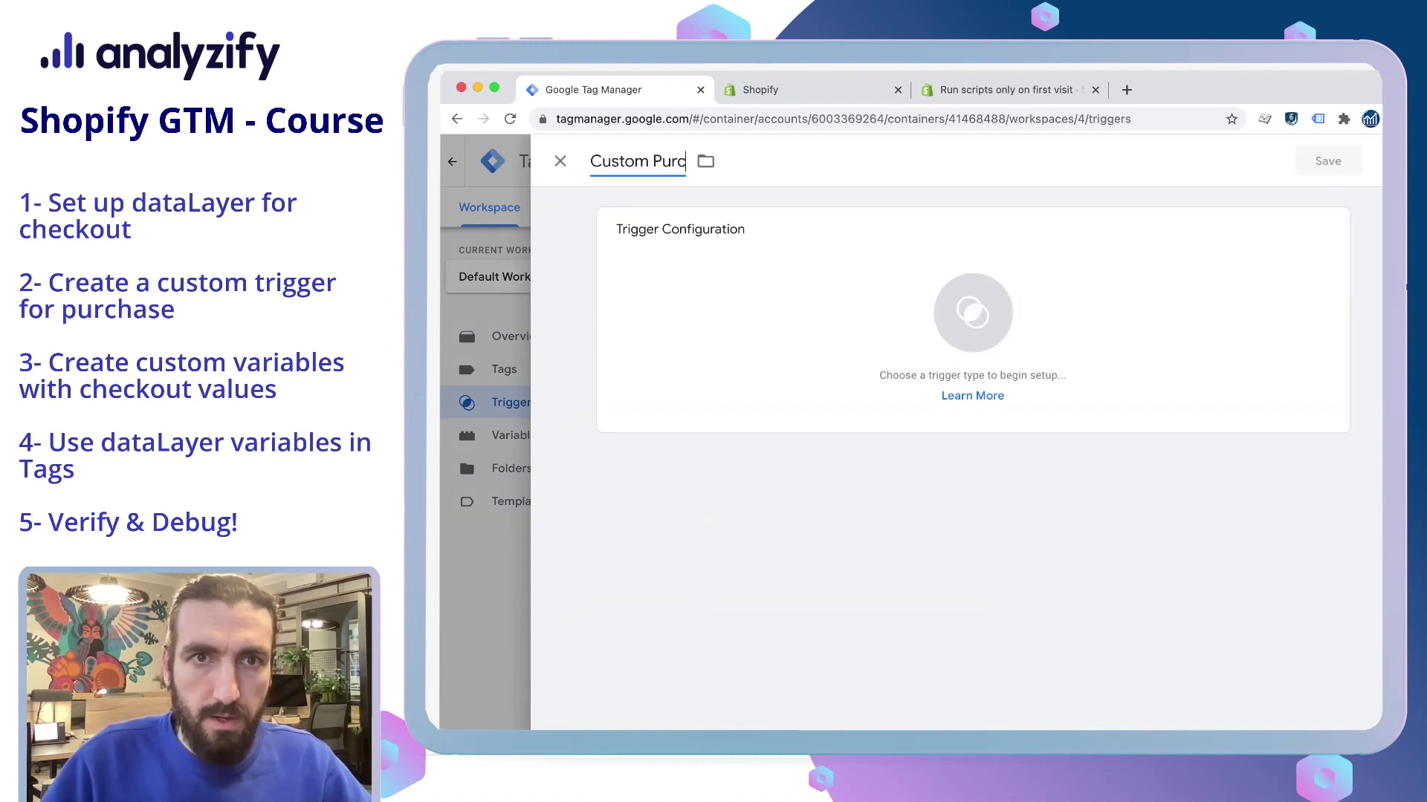
text(hase Event)
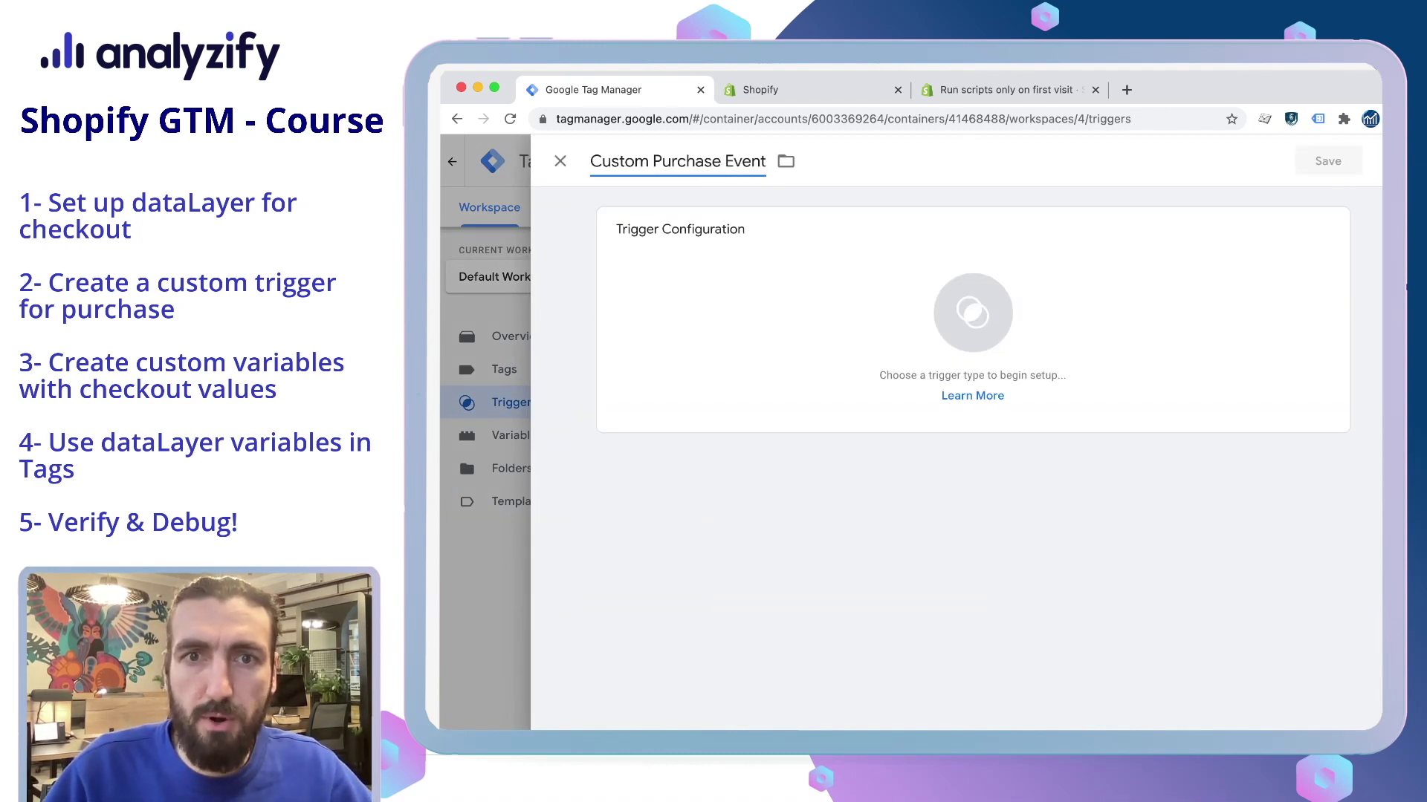
- Configure the trigger as a Custom Event with the event name analyzify_purchase on all custom events, and save it
click(973, 313)
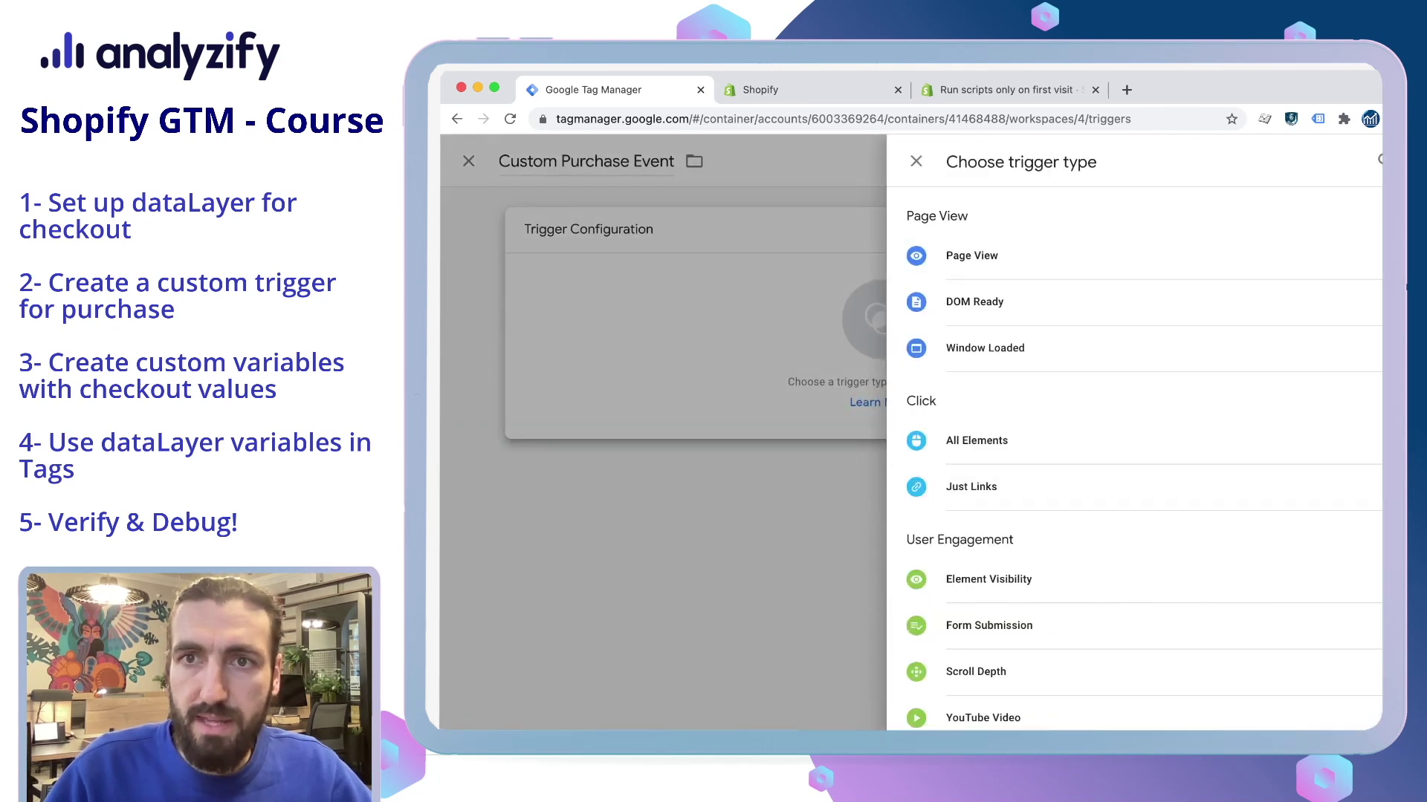
click(1378, 160)
text(custom)
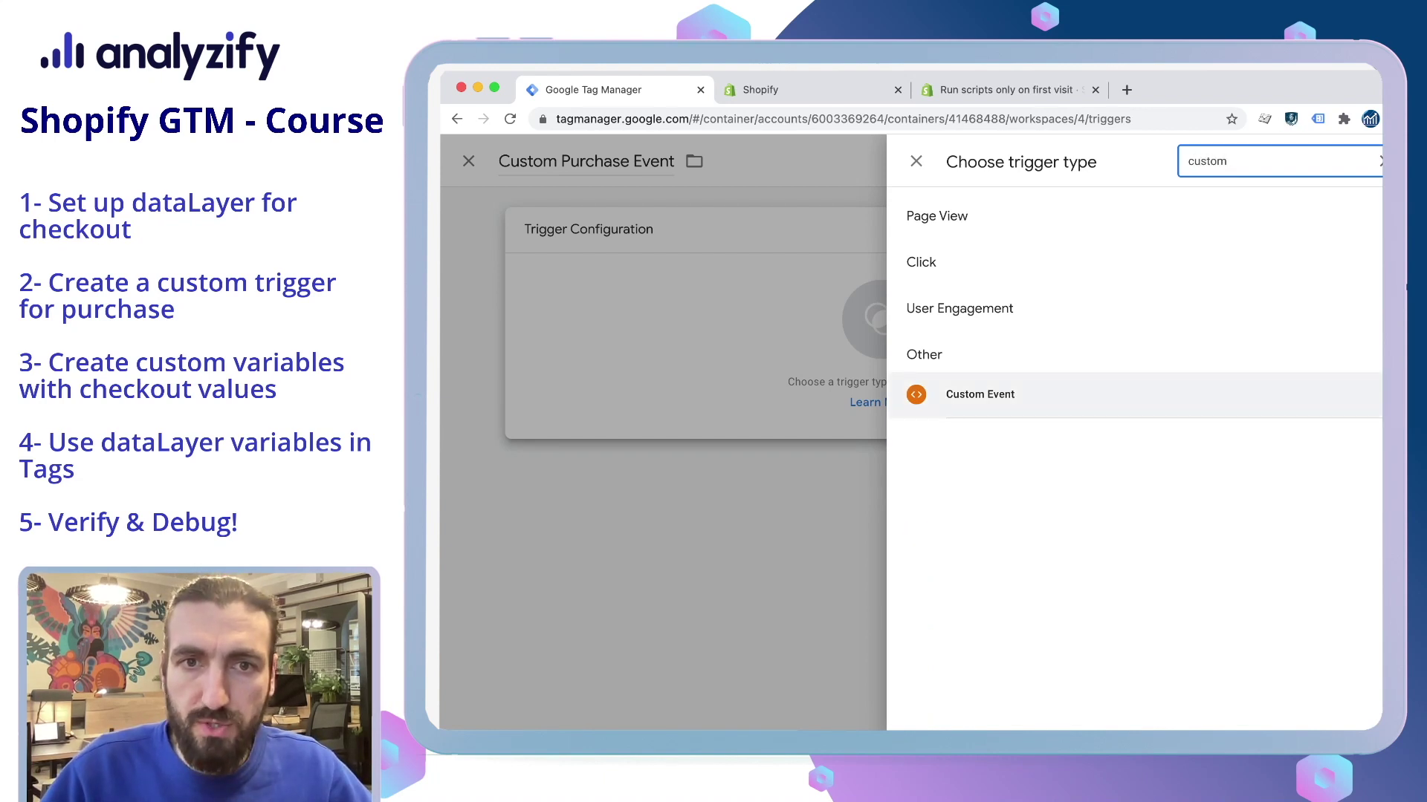
click(979, 393)
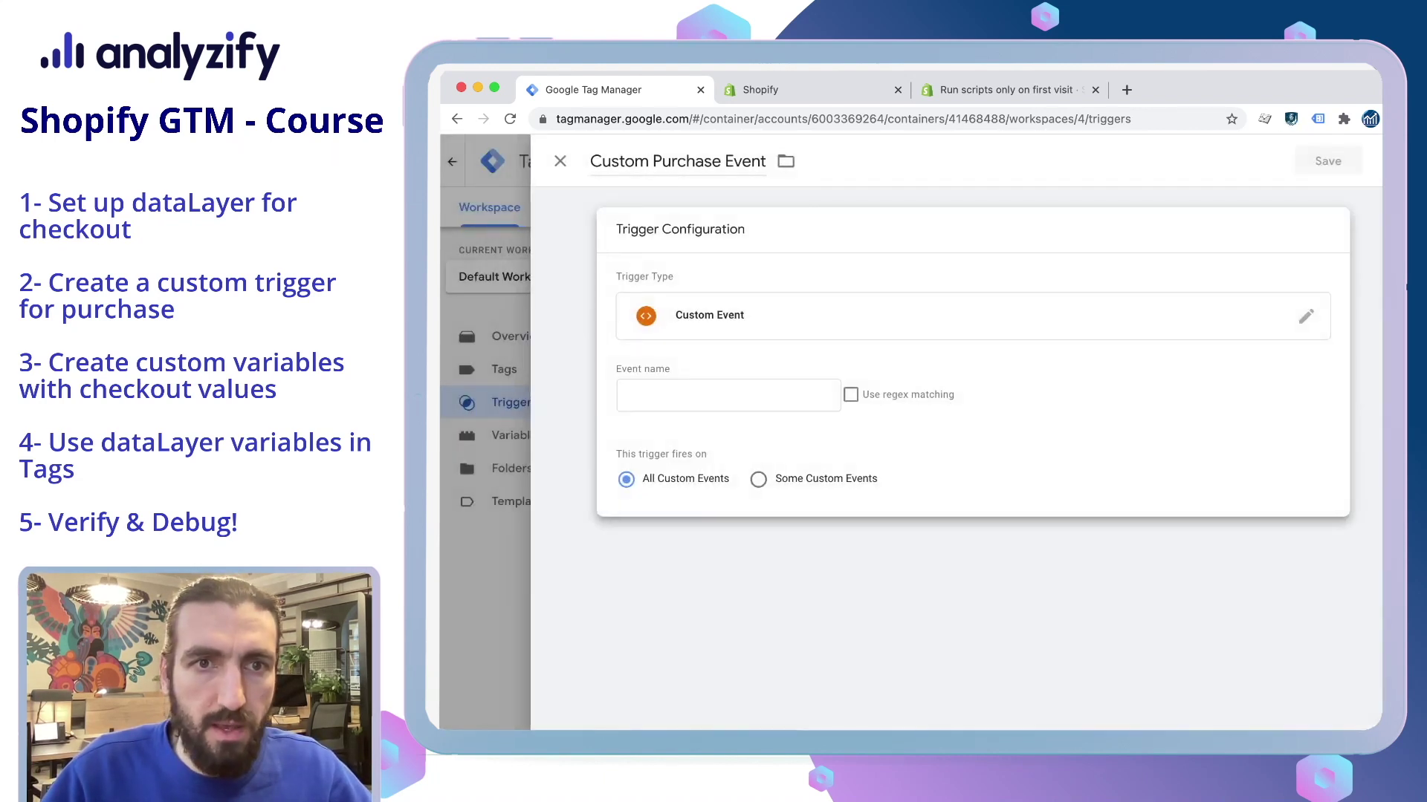
text(analyzify_purchase)
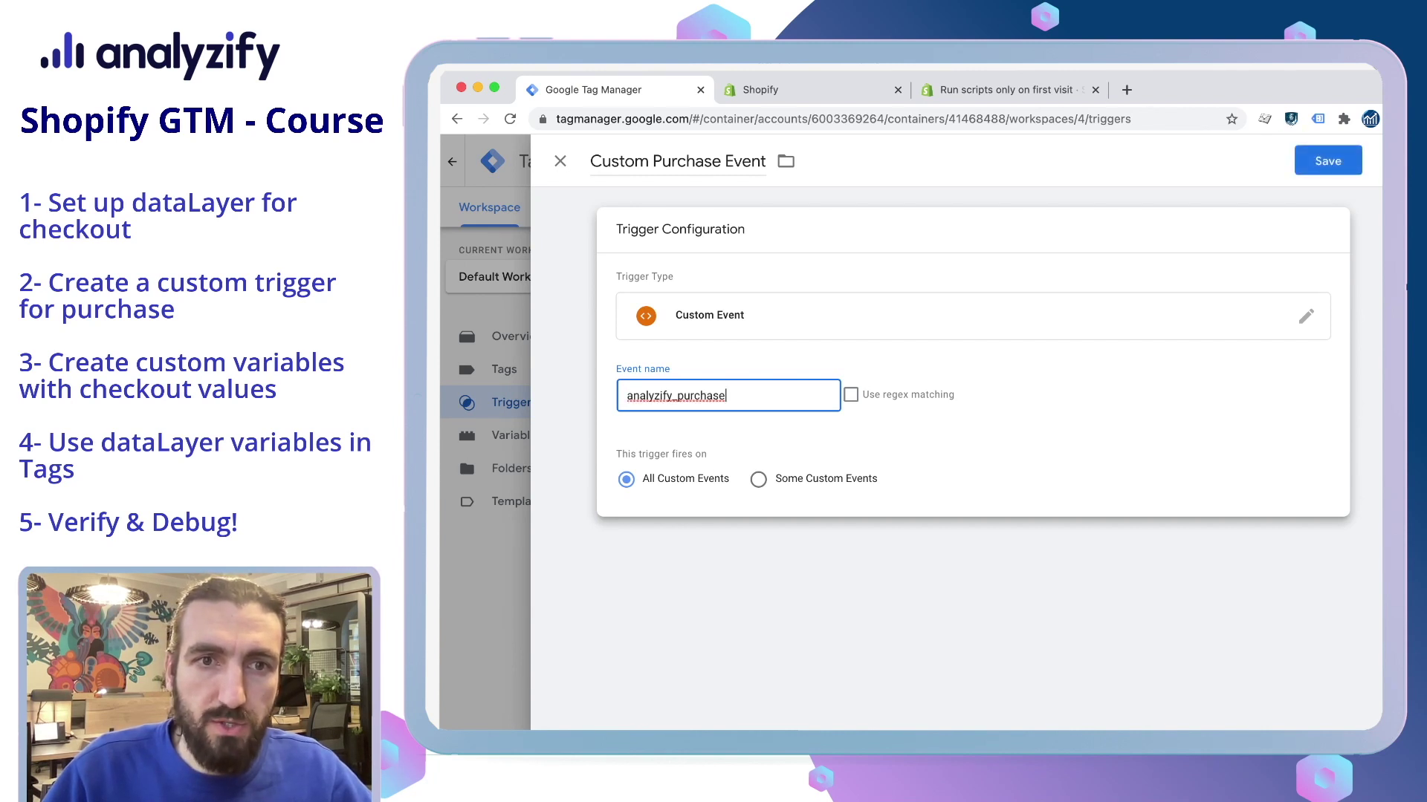
click(1040, 416)
click(1326, 161)
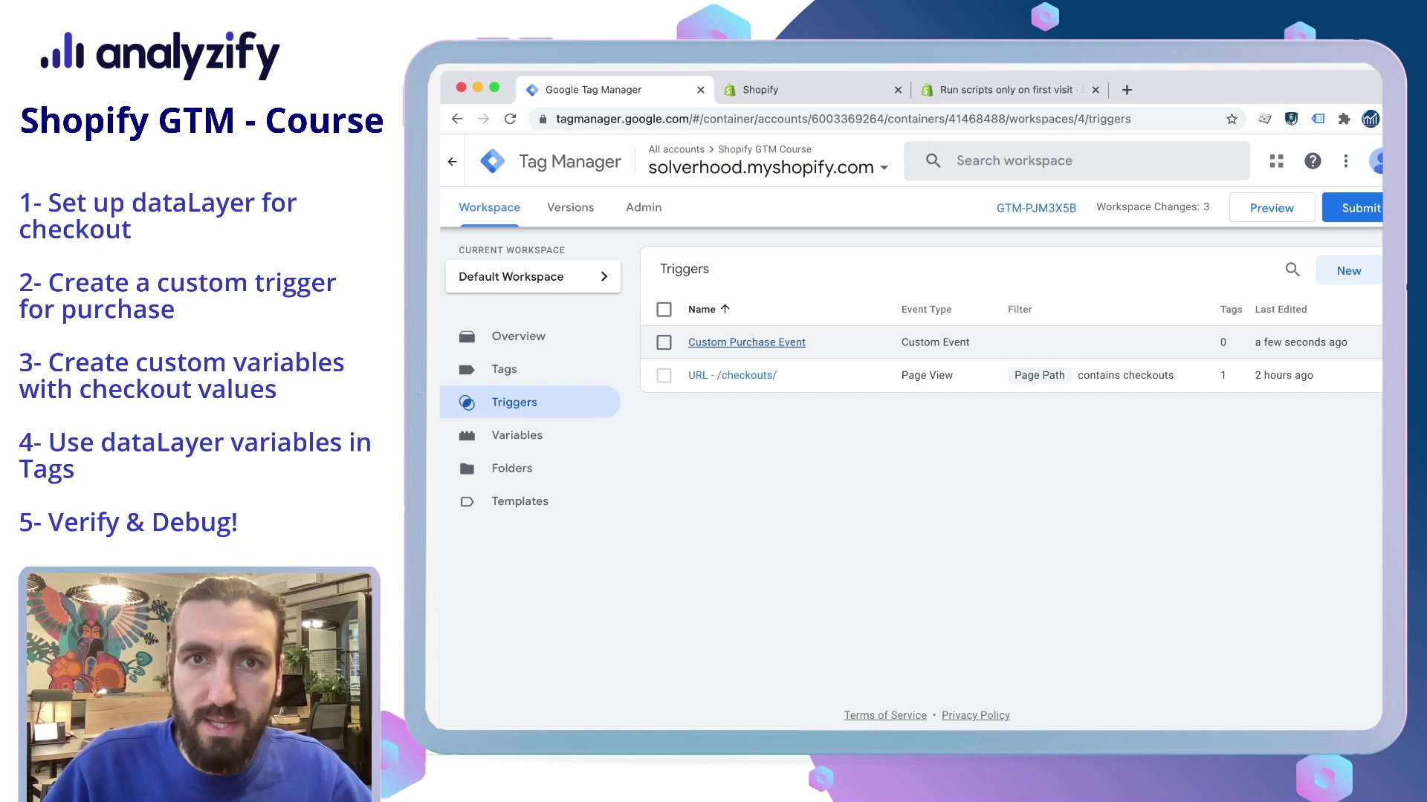
key(ctrl+Tab)
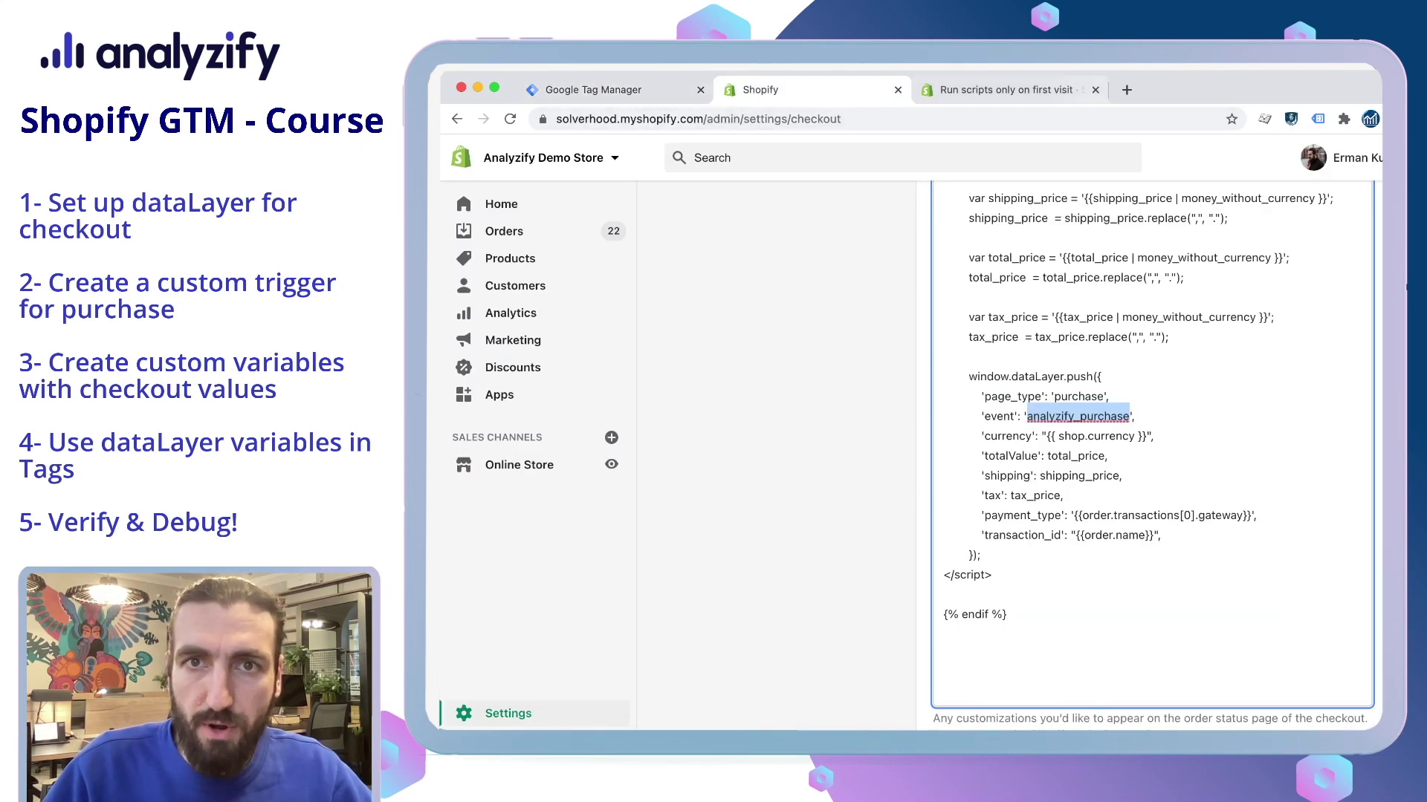
click(1095, 89)
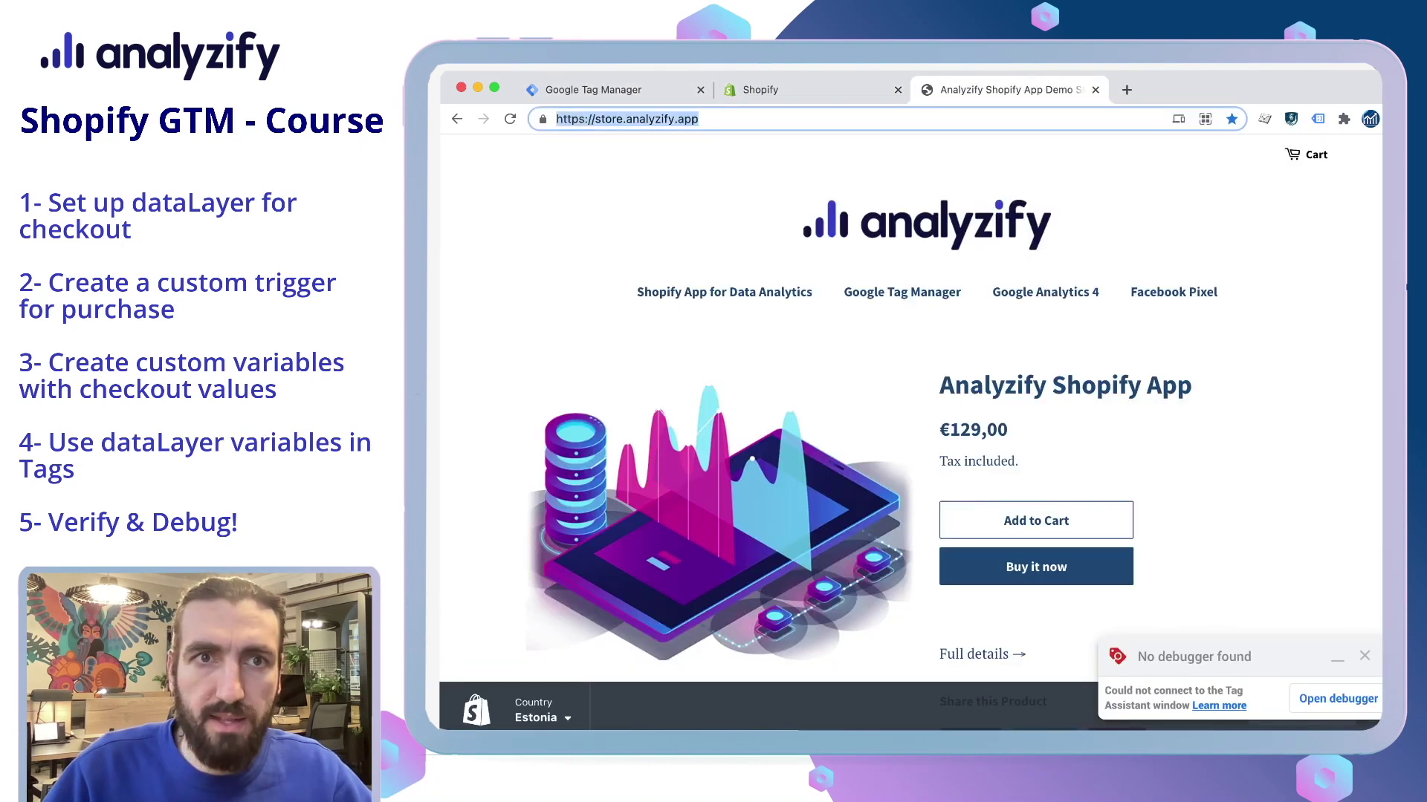
click(587, 89)
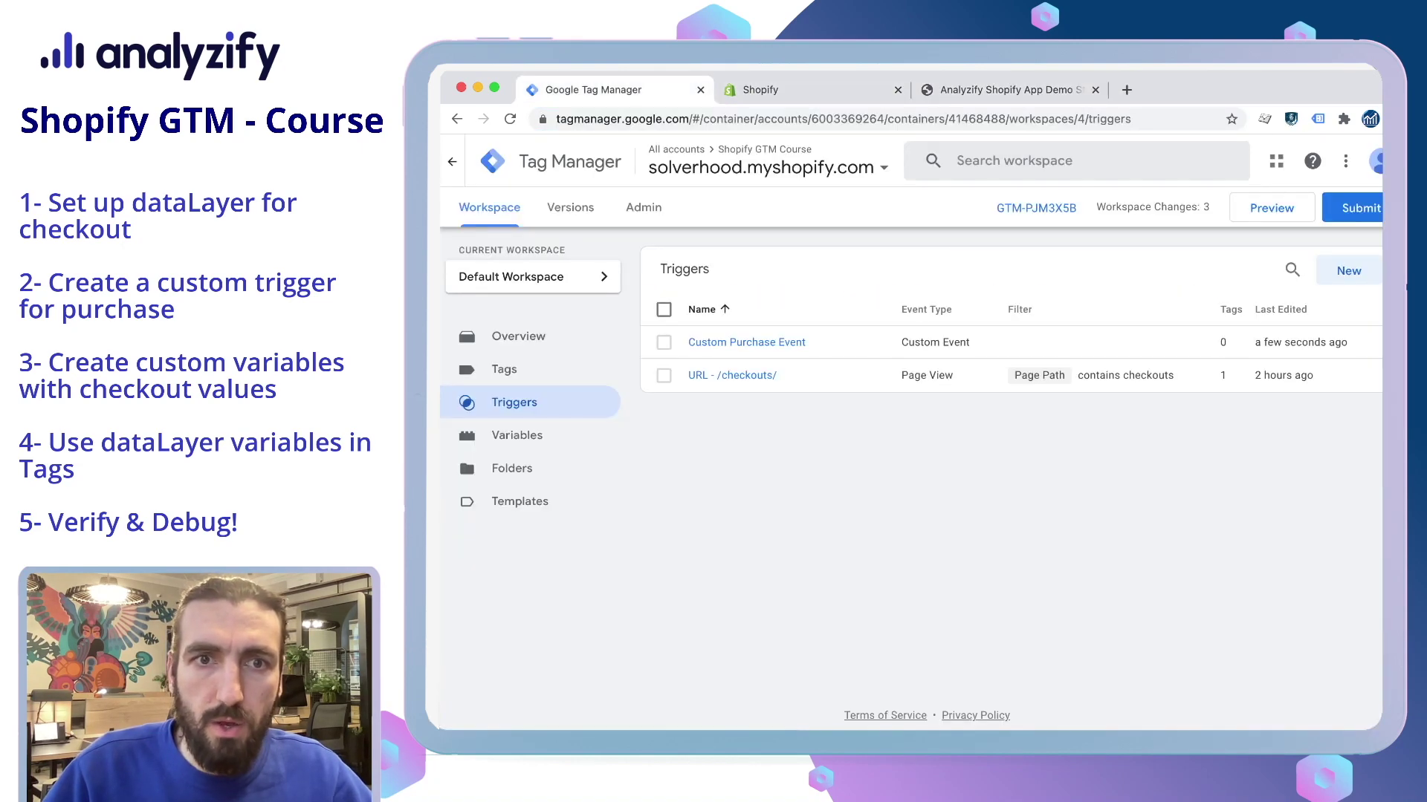
click(1270, 207)
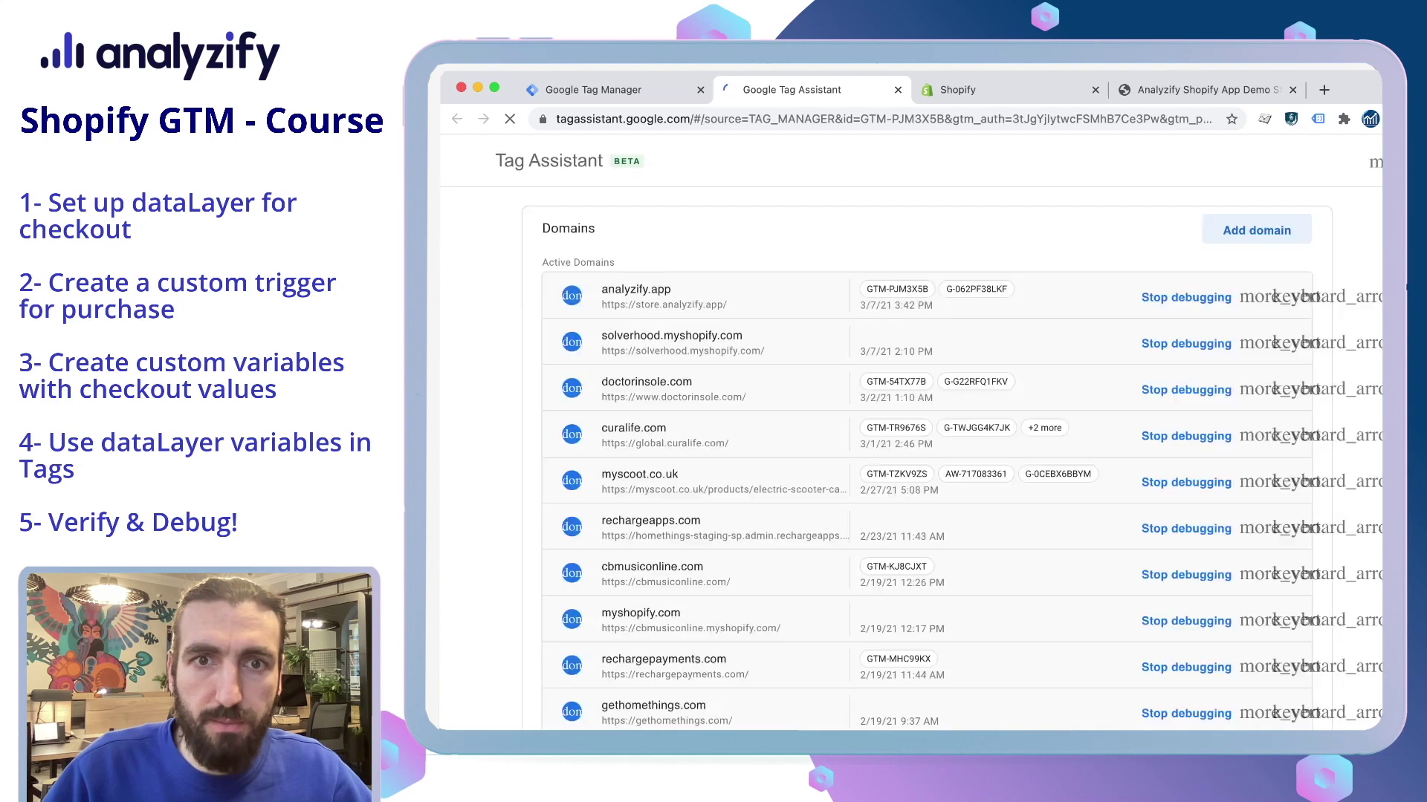
click(821, 535)
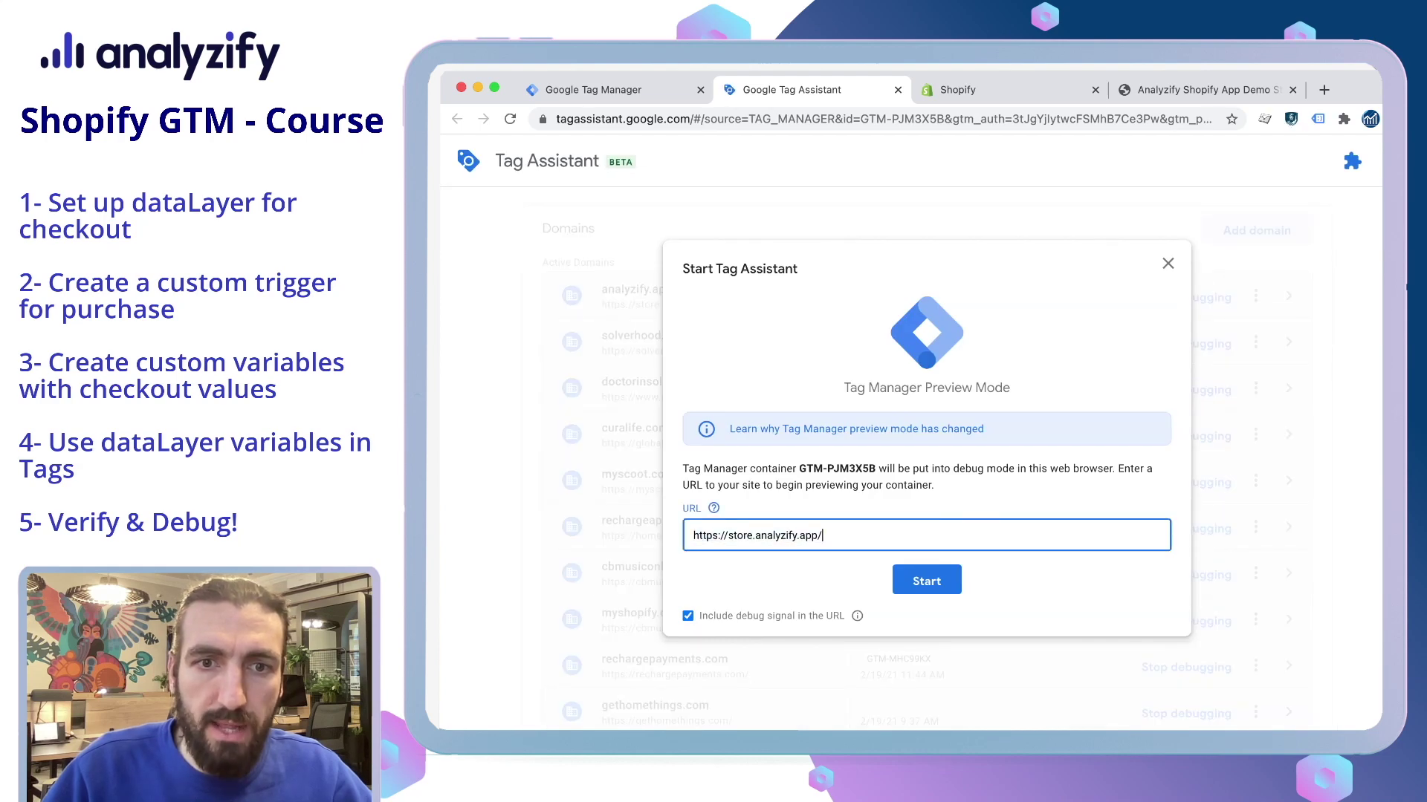
key(Return)
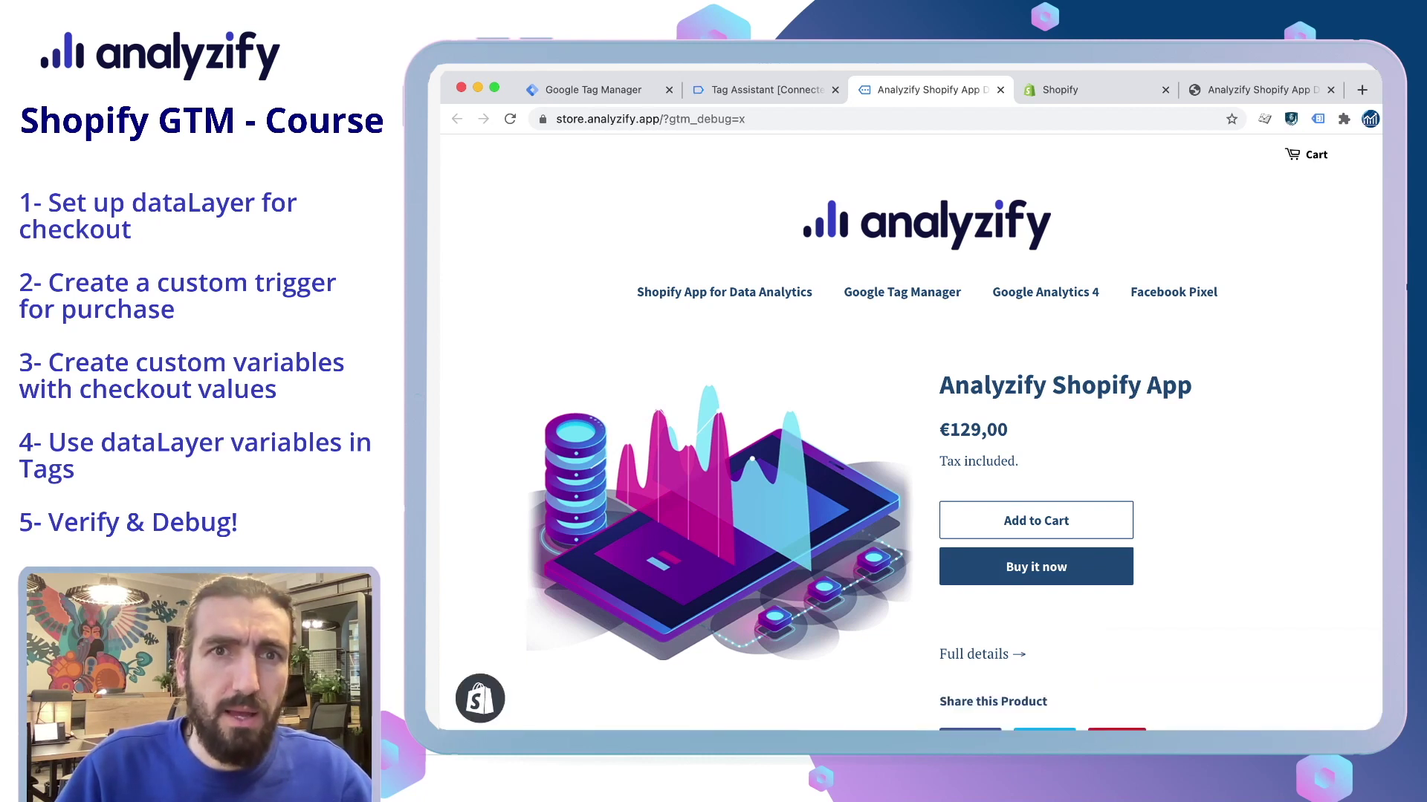
click(778, 89)
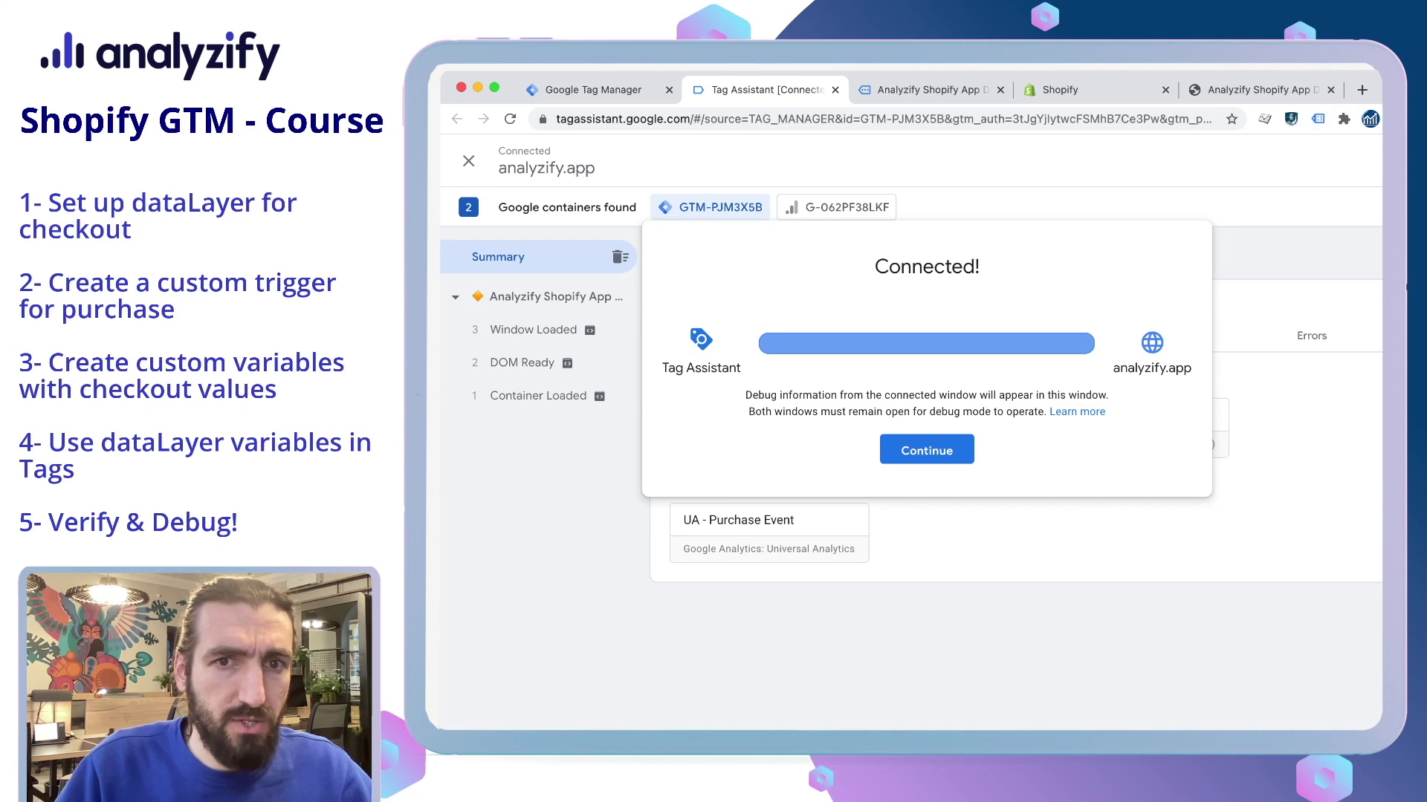
click(926, 450)
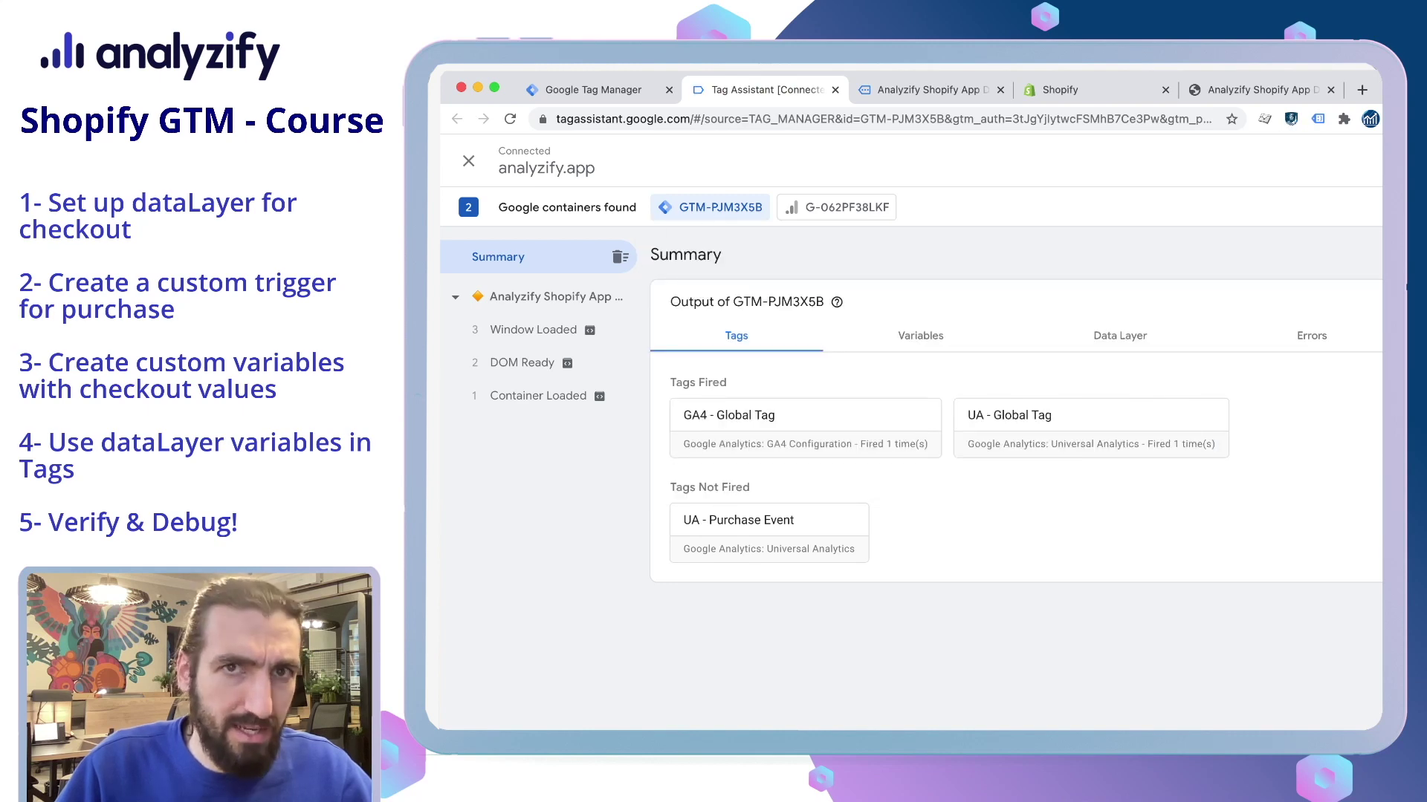
- Check out the Analyzify Shopify App in the debugged store, fill in the contact and billing details with saved test data, and continue to payment
key(ctrl+Tab)
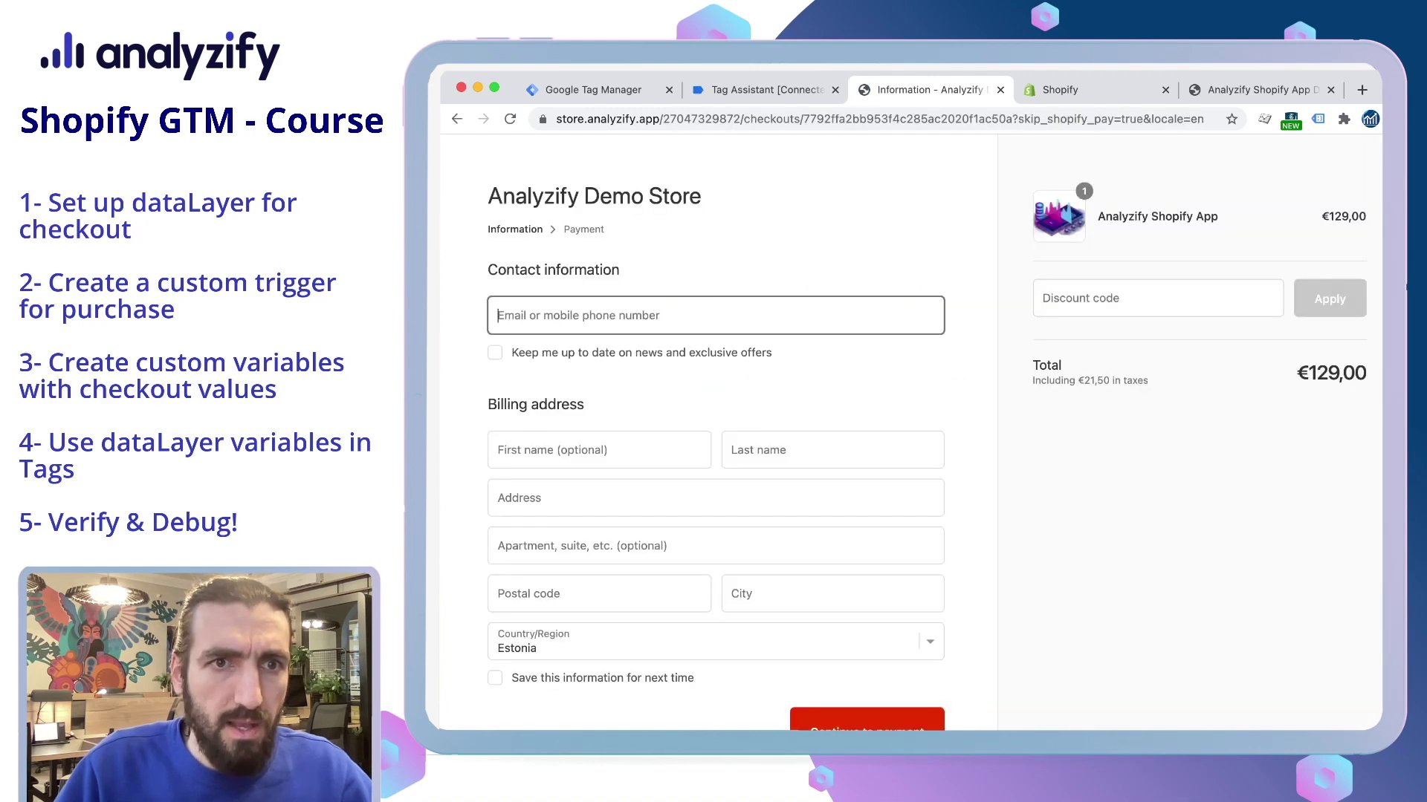
key(Down)
key(Return)
click(599, 449)
key(Down)
key(Return)
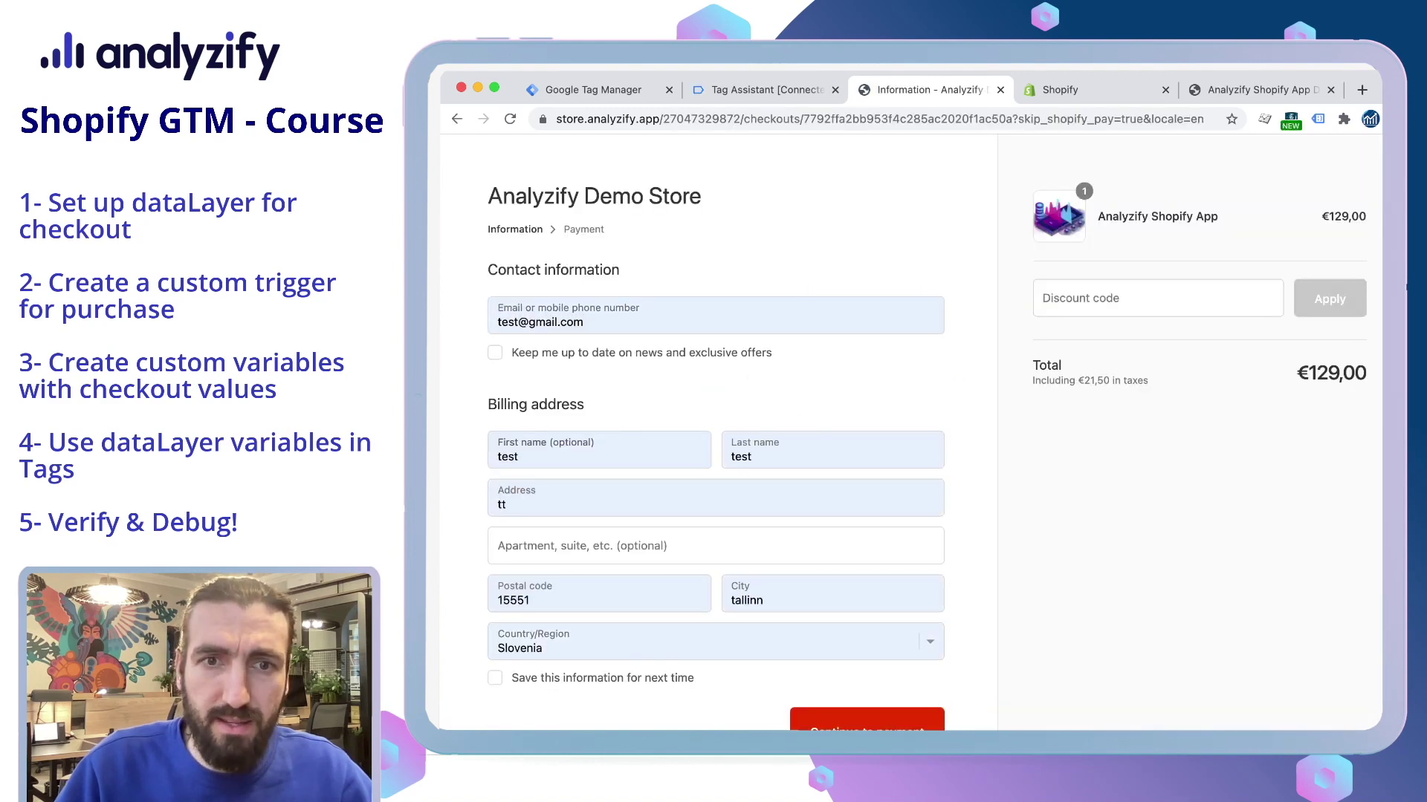
scroll(718, 431, down, 2)
click(865, 629)
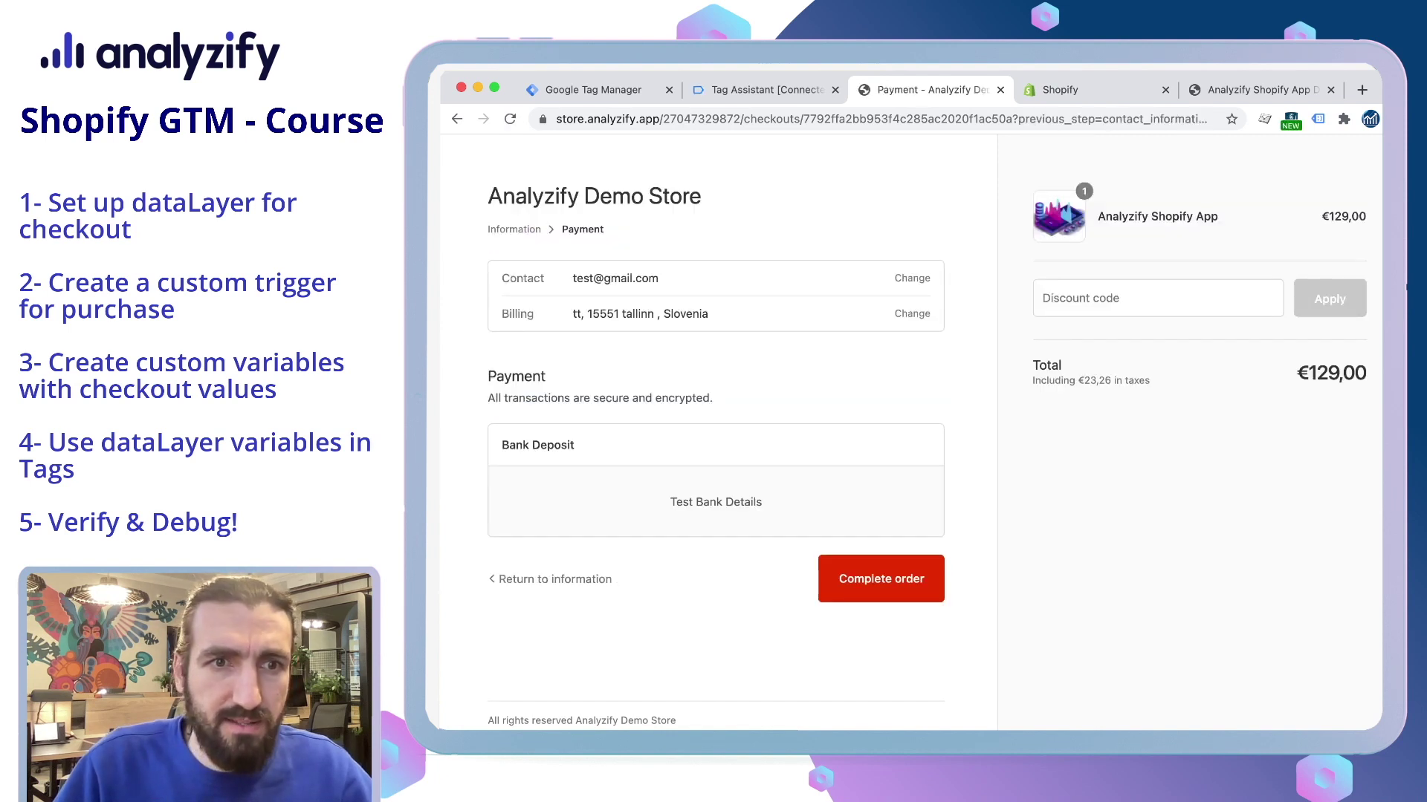
- Complete the test order with Bank Deposit and return to Tag Assistant to check for the analyzify_purchase event
triple_click(537, 445)
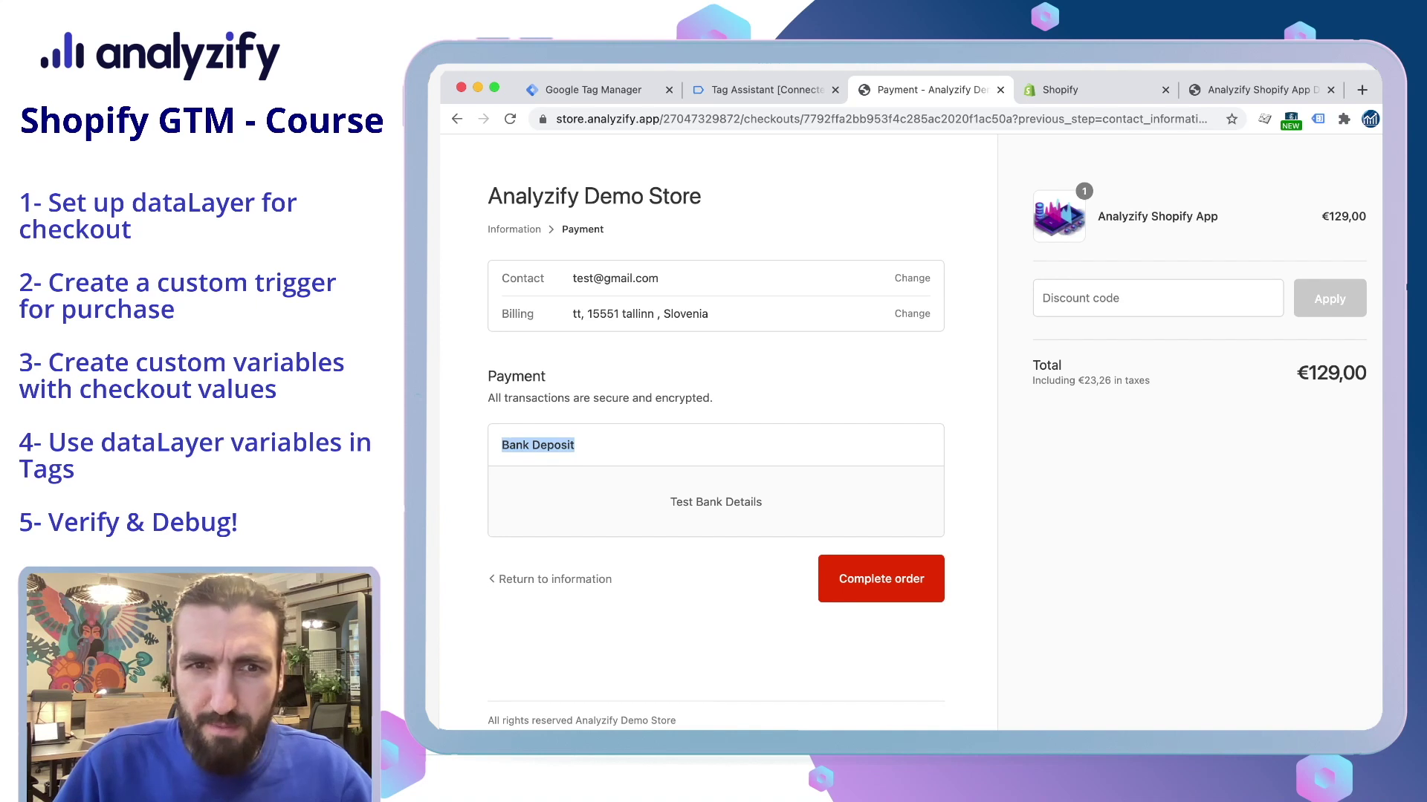
triple_click(716, 502)
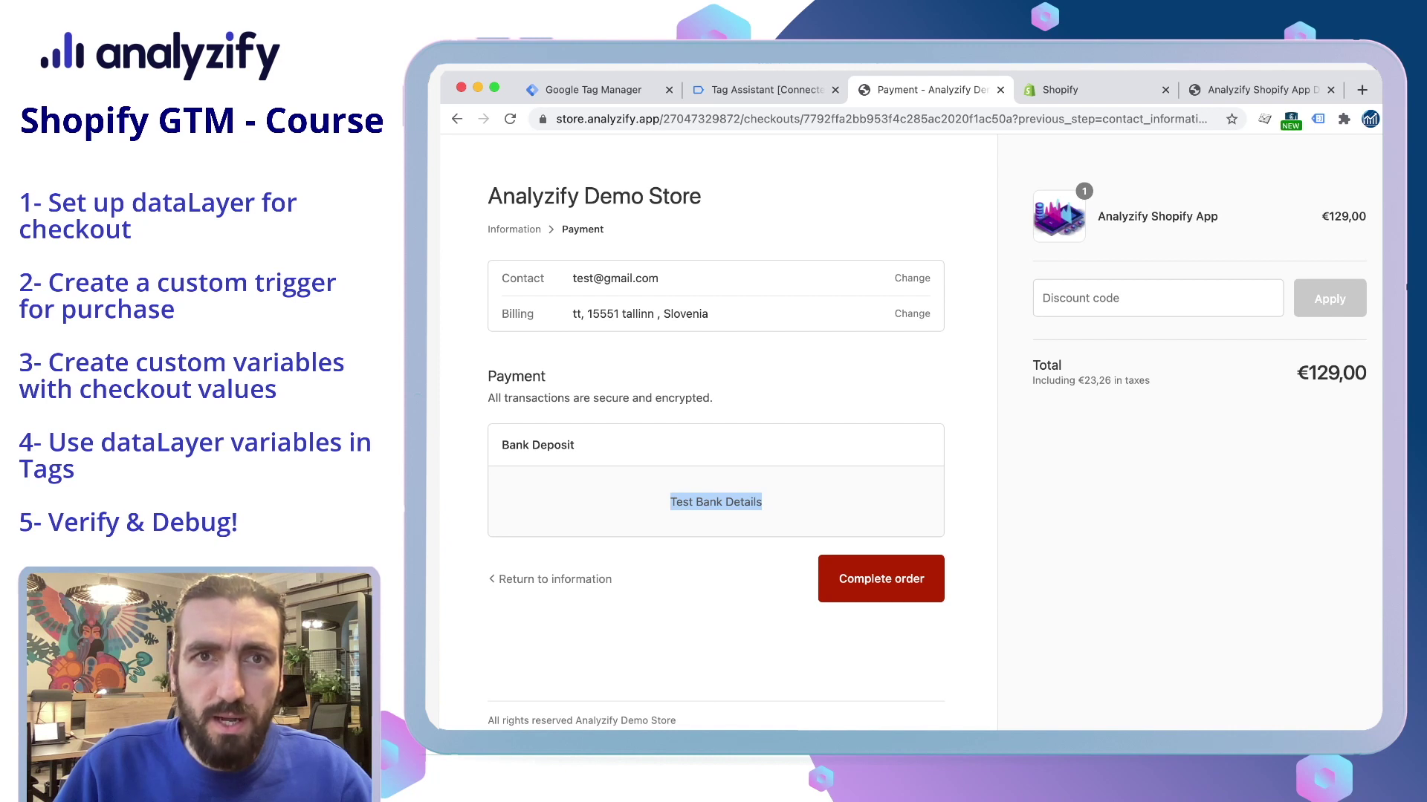
click(880, 578)
click(758, 89)
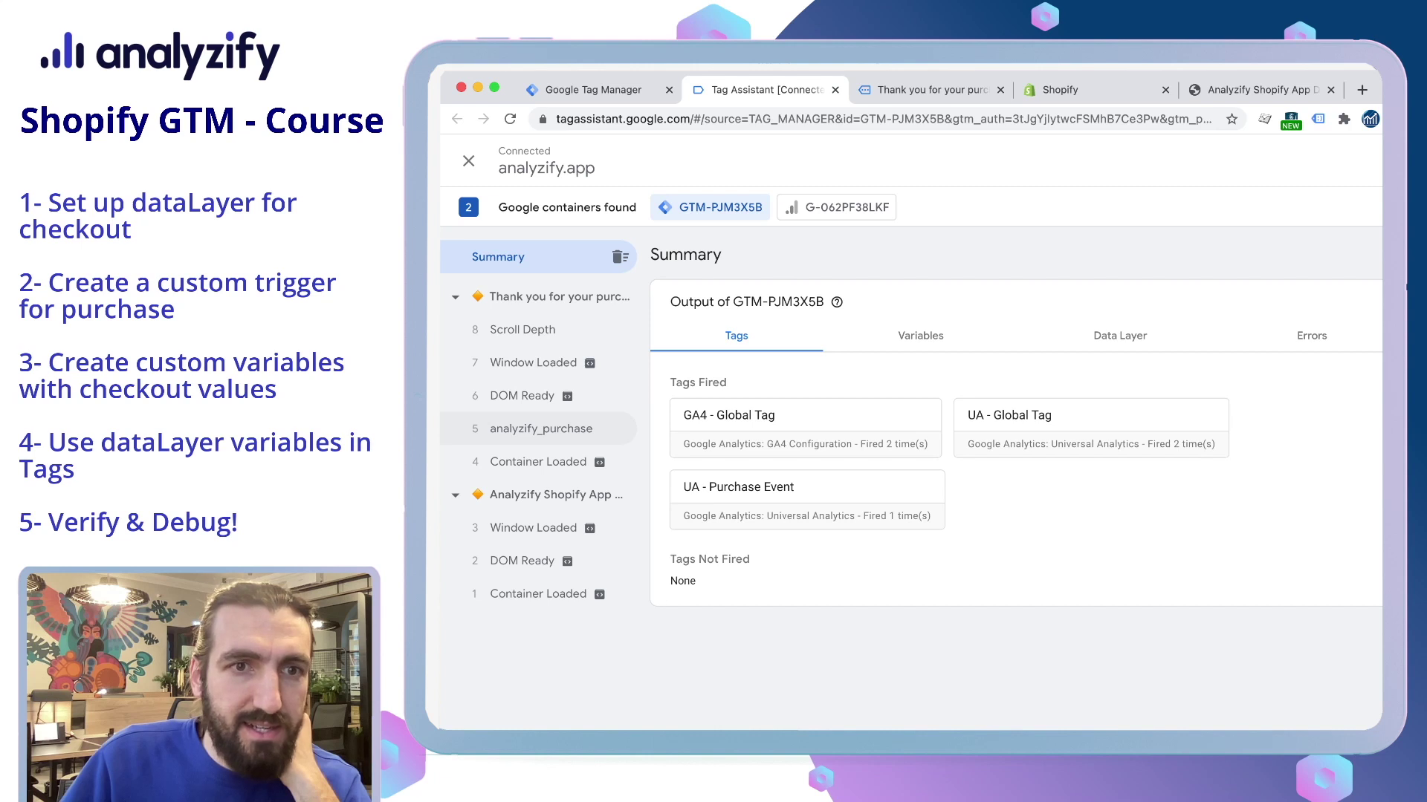
- Open the analyzify_purchase event in Tag Assistant and examine the page type, event, currency, total, tax, payment type and transaction values in its dataLayer push
click(540, 428)
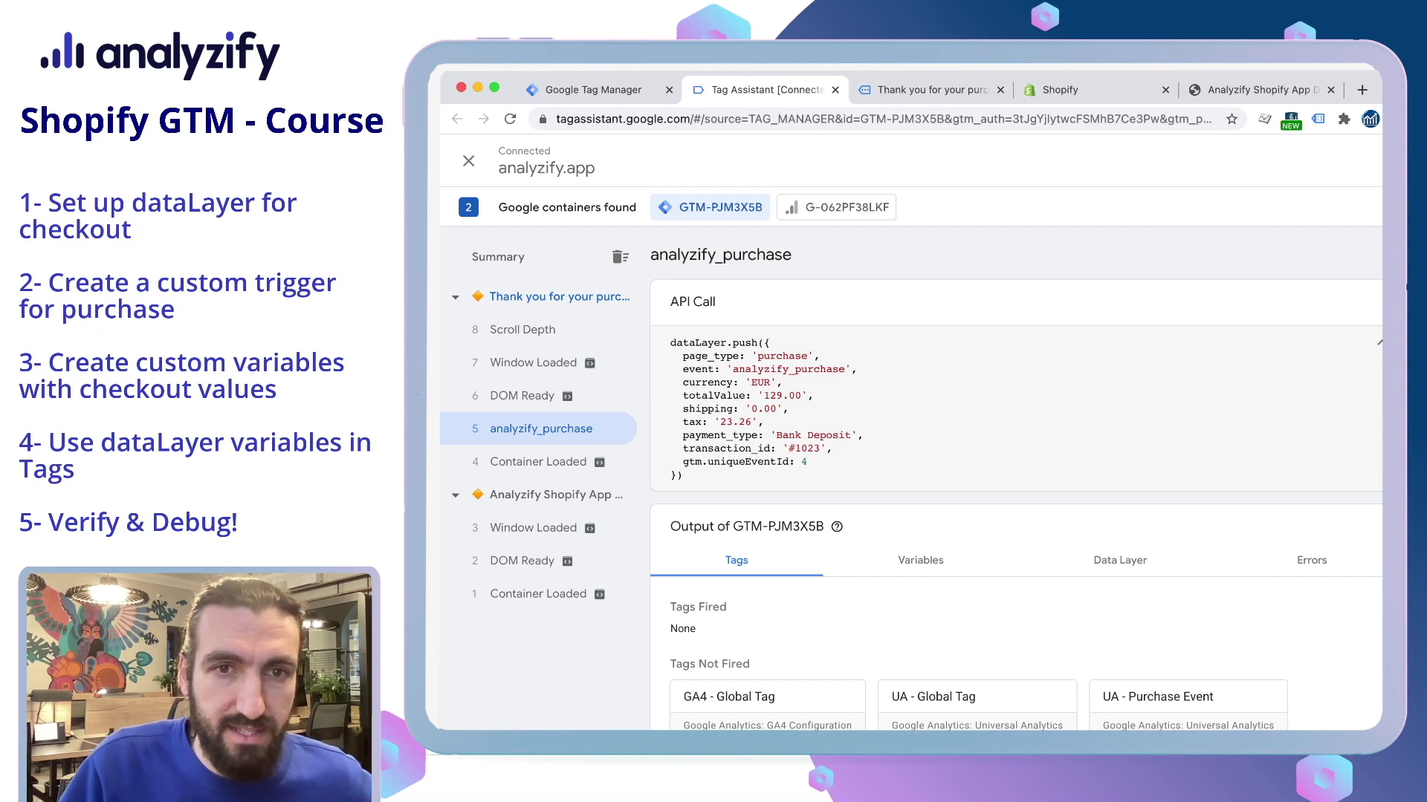
double_click(781, 356)
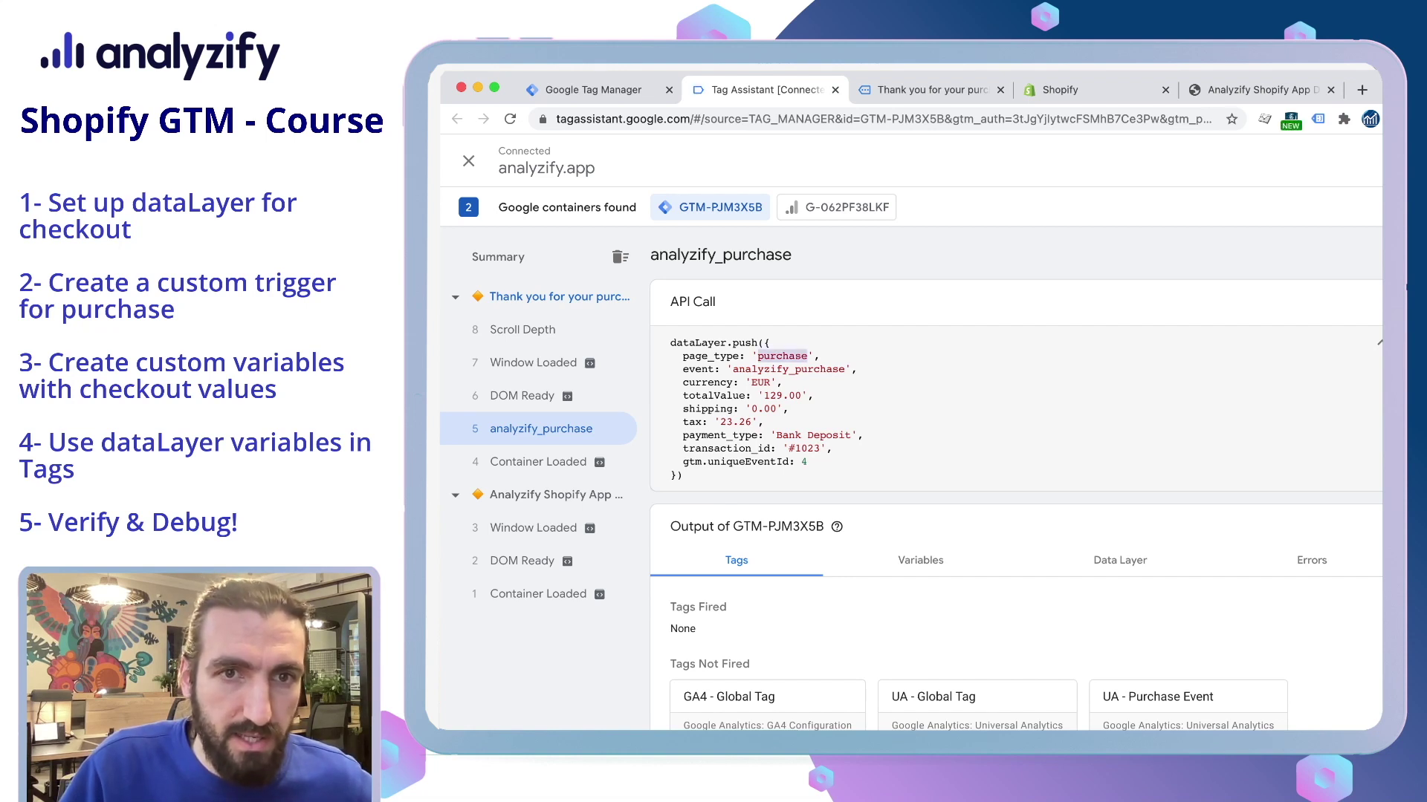
double_click(770, 370)
double_click(761, 383)
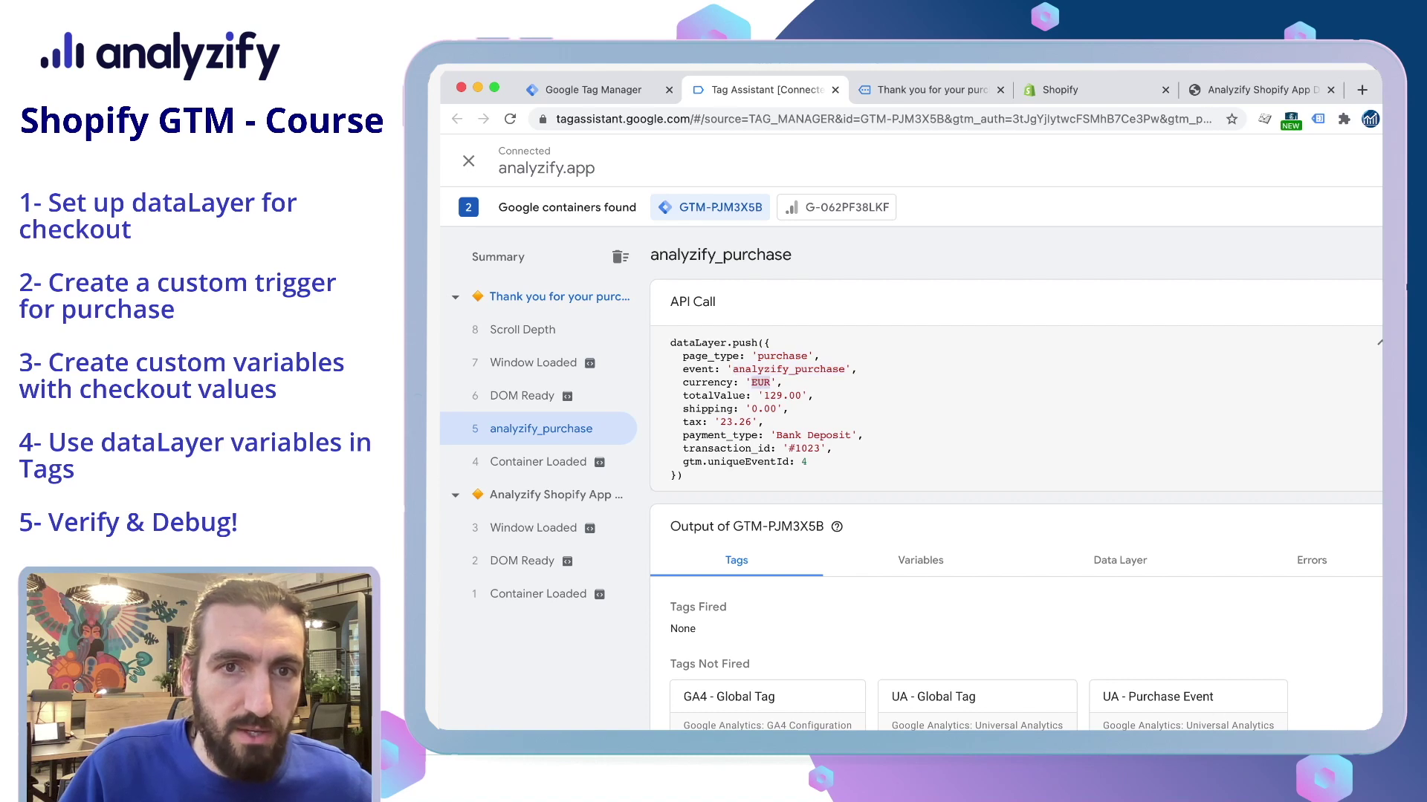
click(782, 395)
double_click(745, 422)
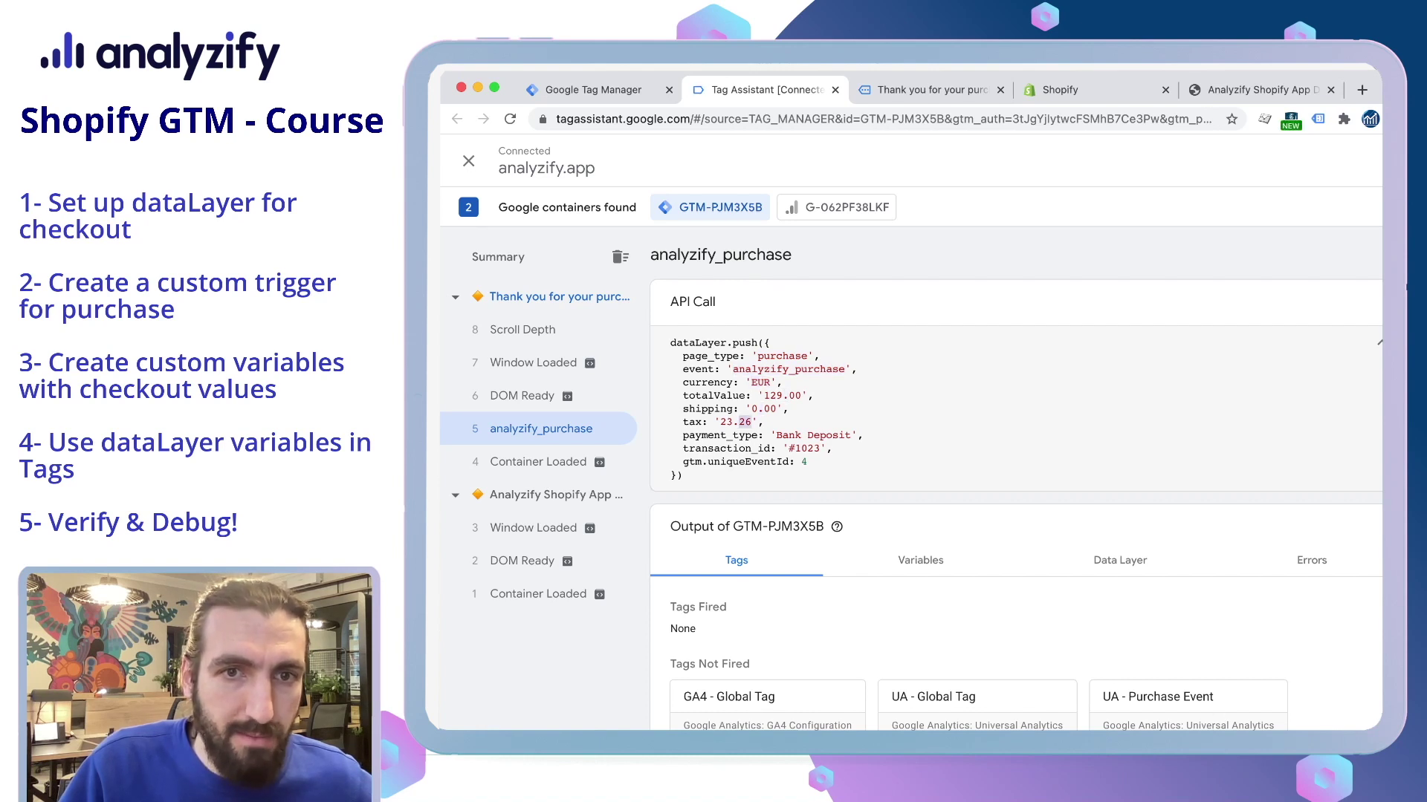
double_click(829, 436)
double_click(807, 449)
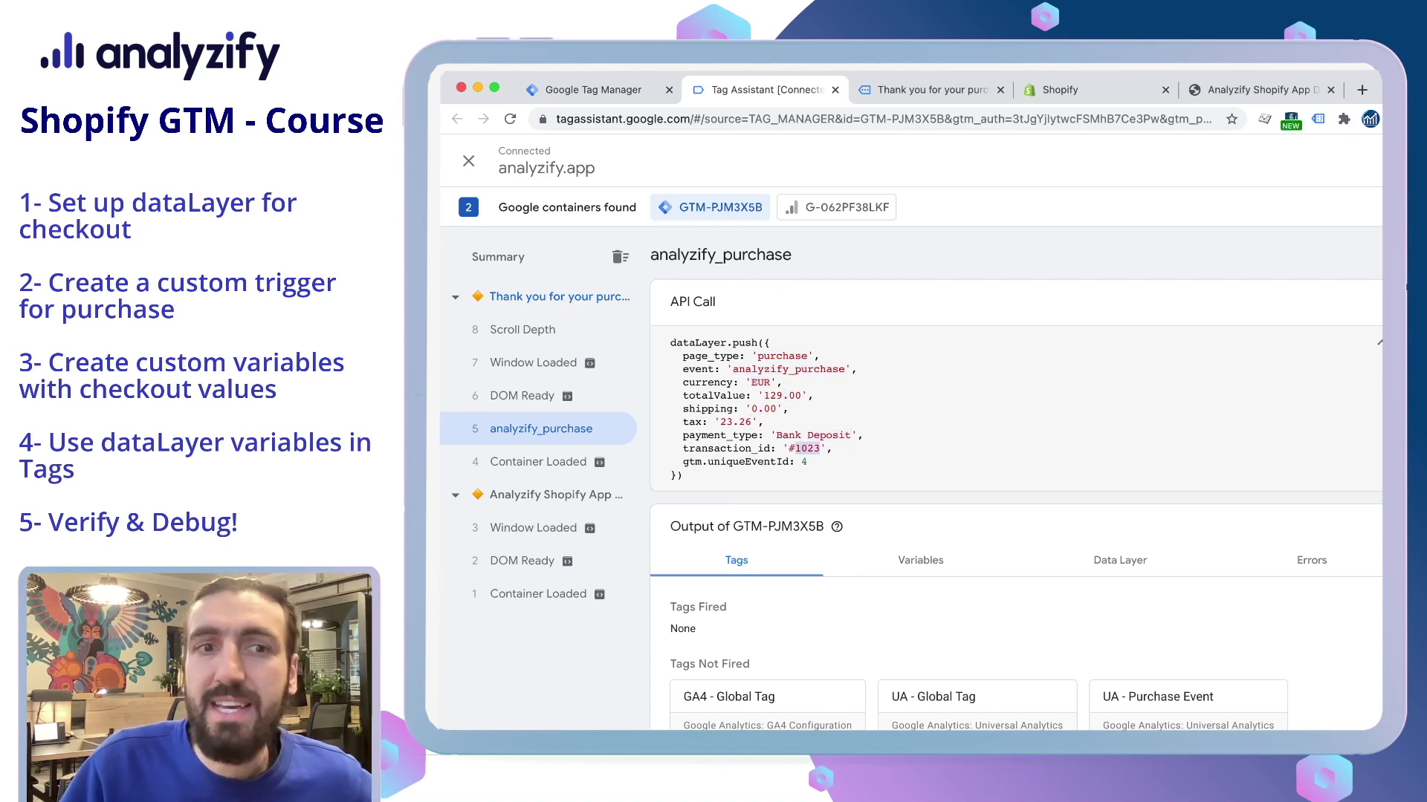
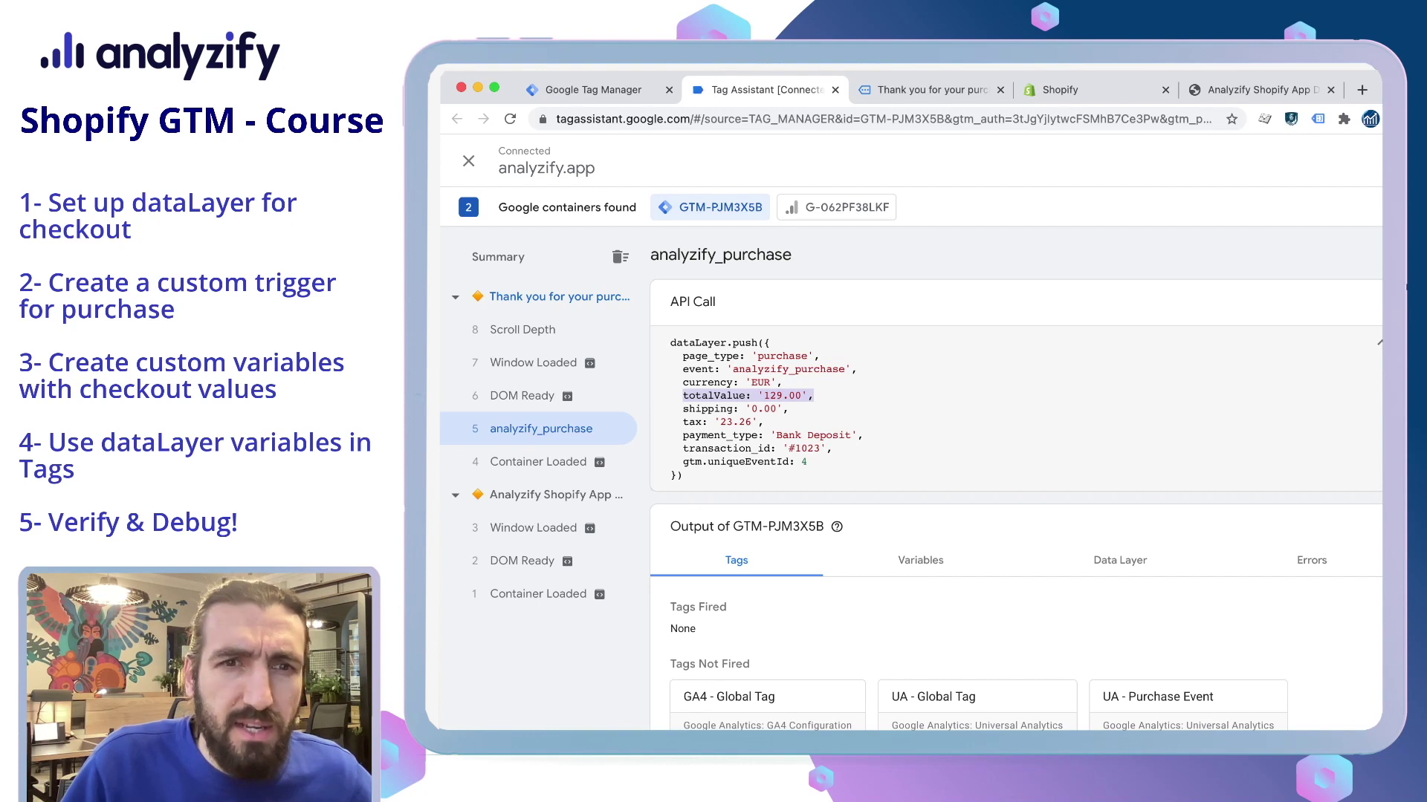
- Copy the totalValue key from the dataLayer push and create a user-defined variable named dlv-totalValue in Google Tag Manager
double_click(713, 396)
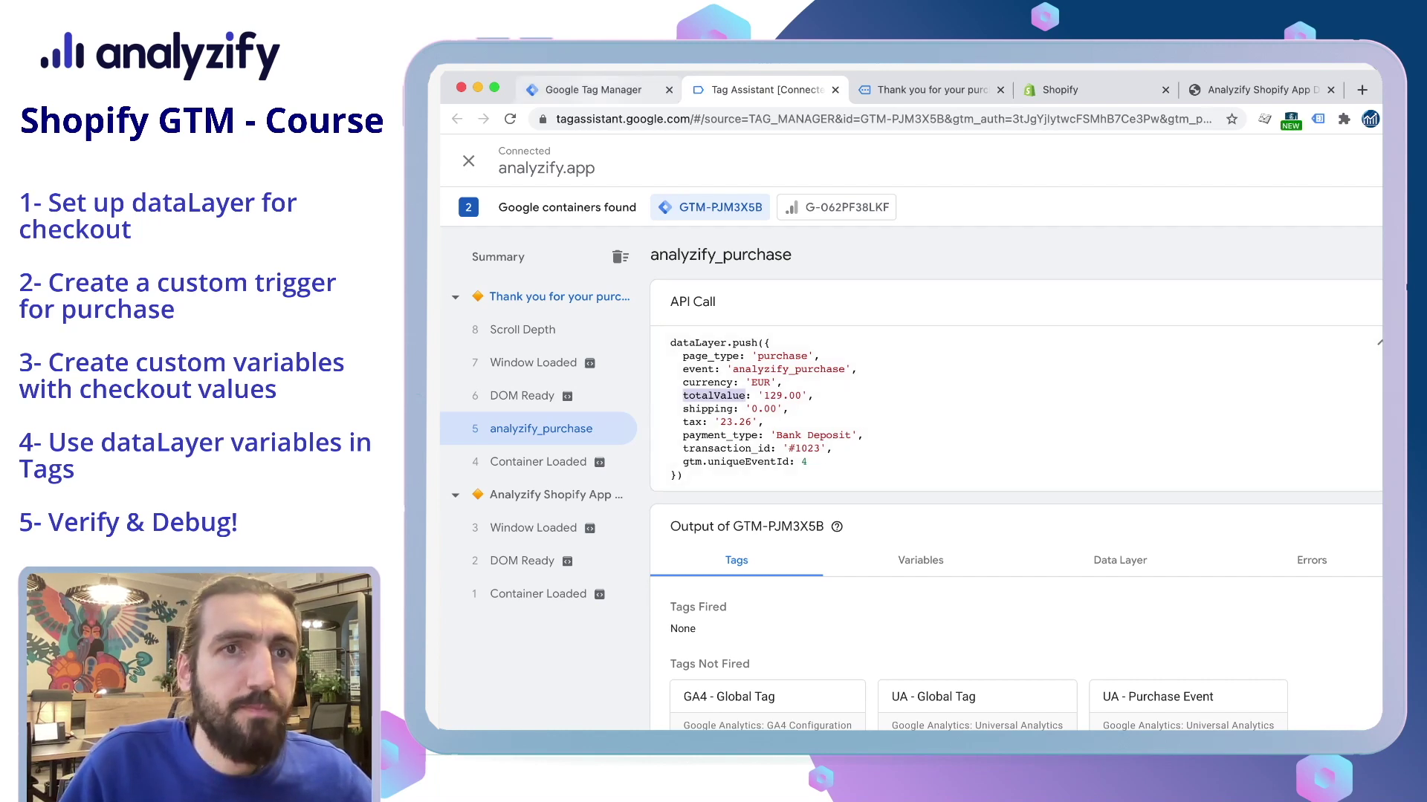
click(592, 89)
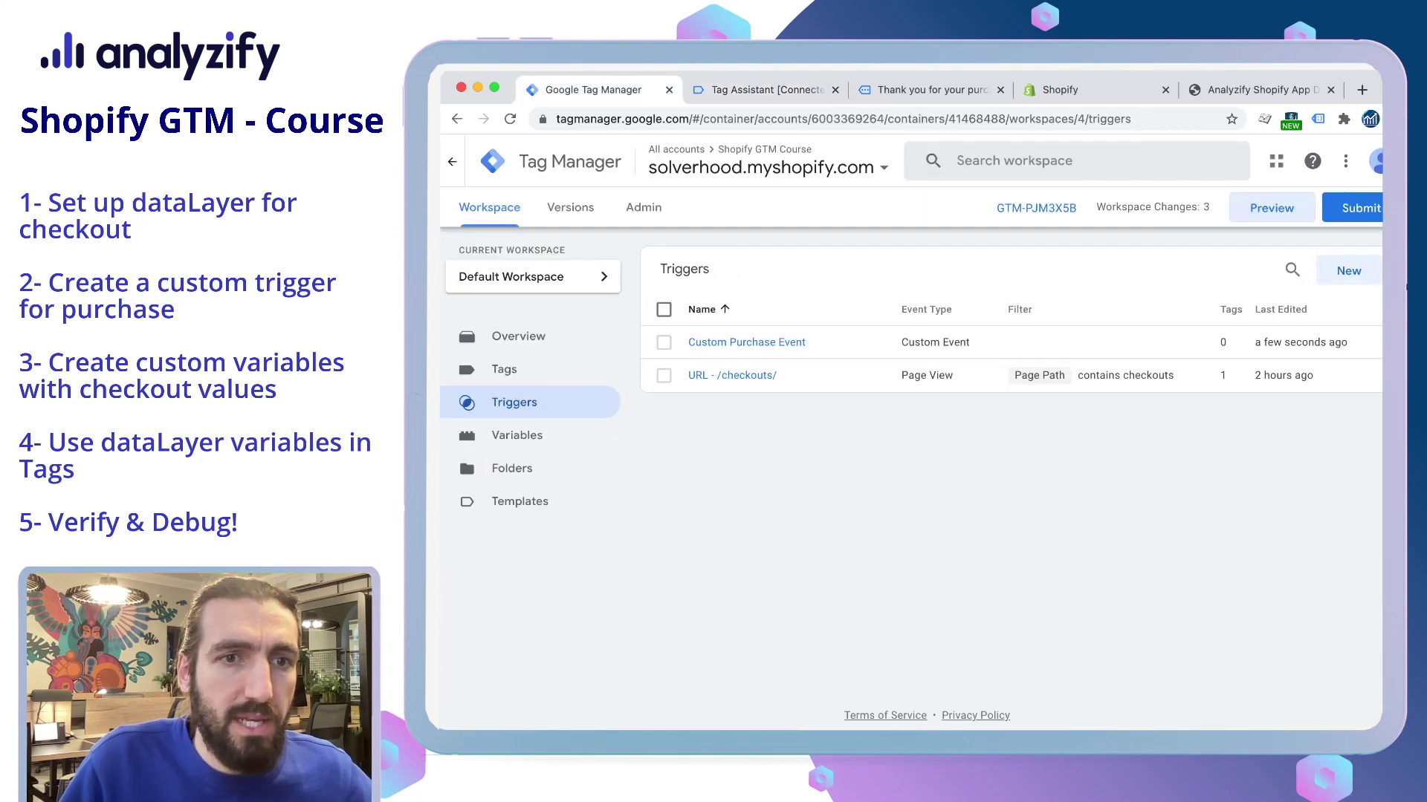
click(517, 435)
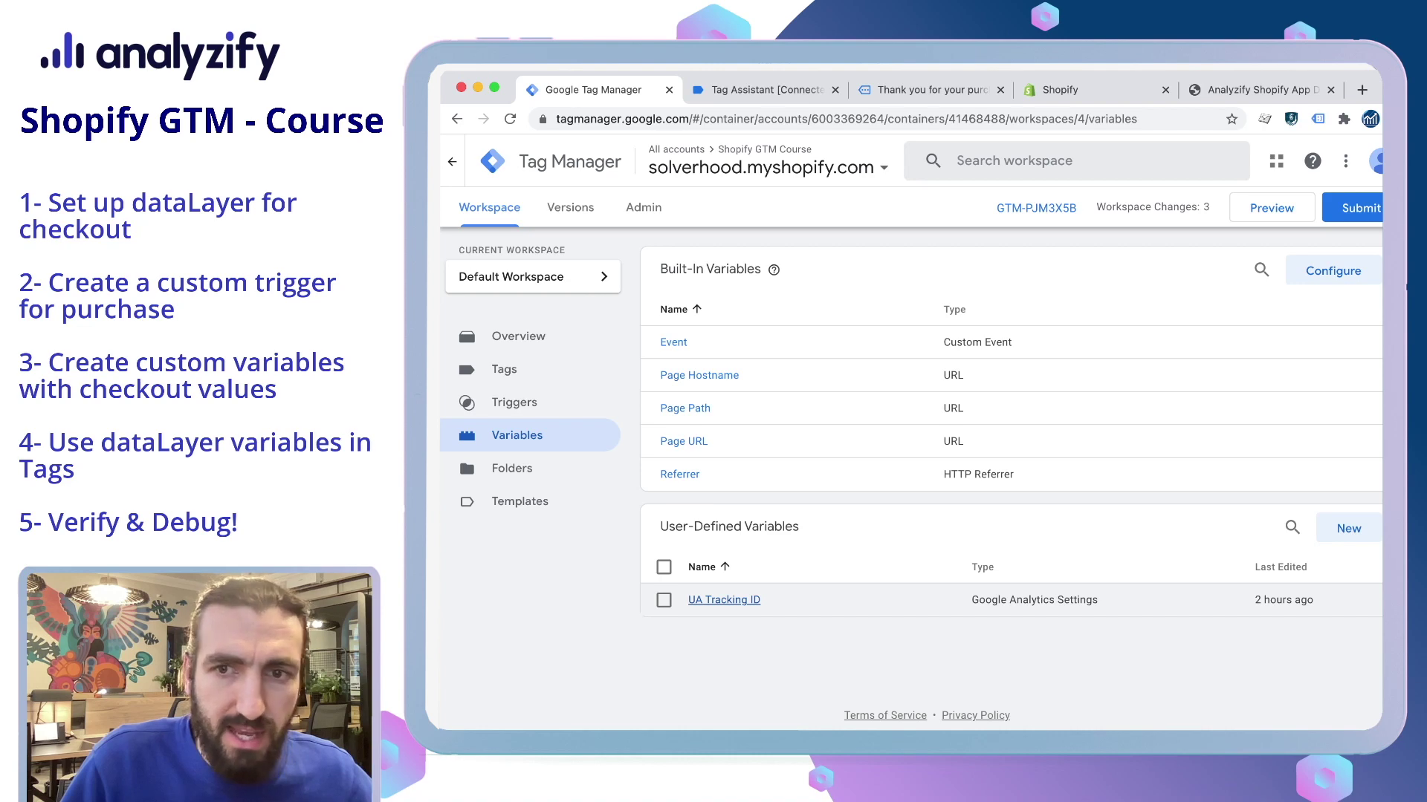
click(1347, 527)
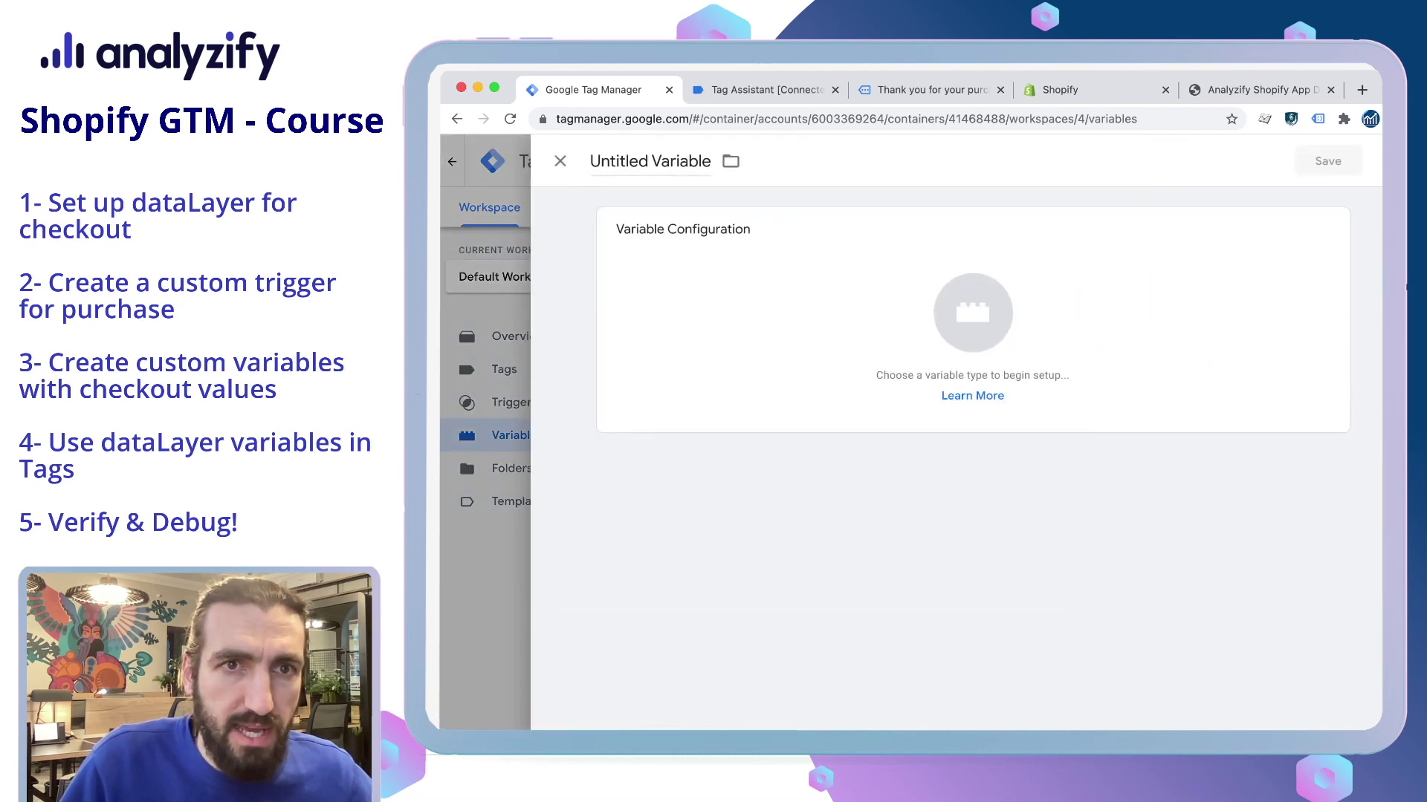
click(649, 161)
text(dlv)
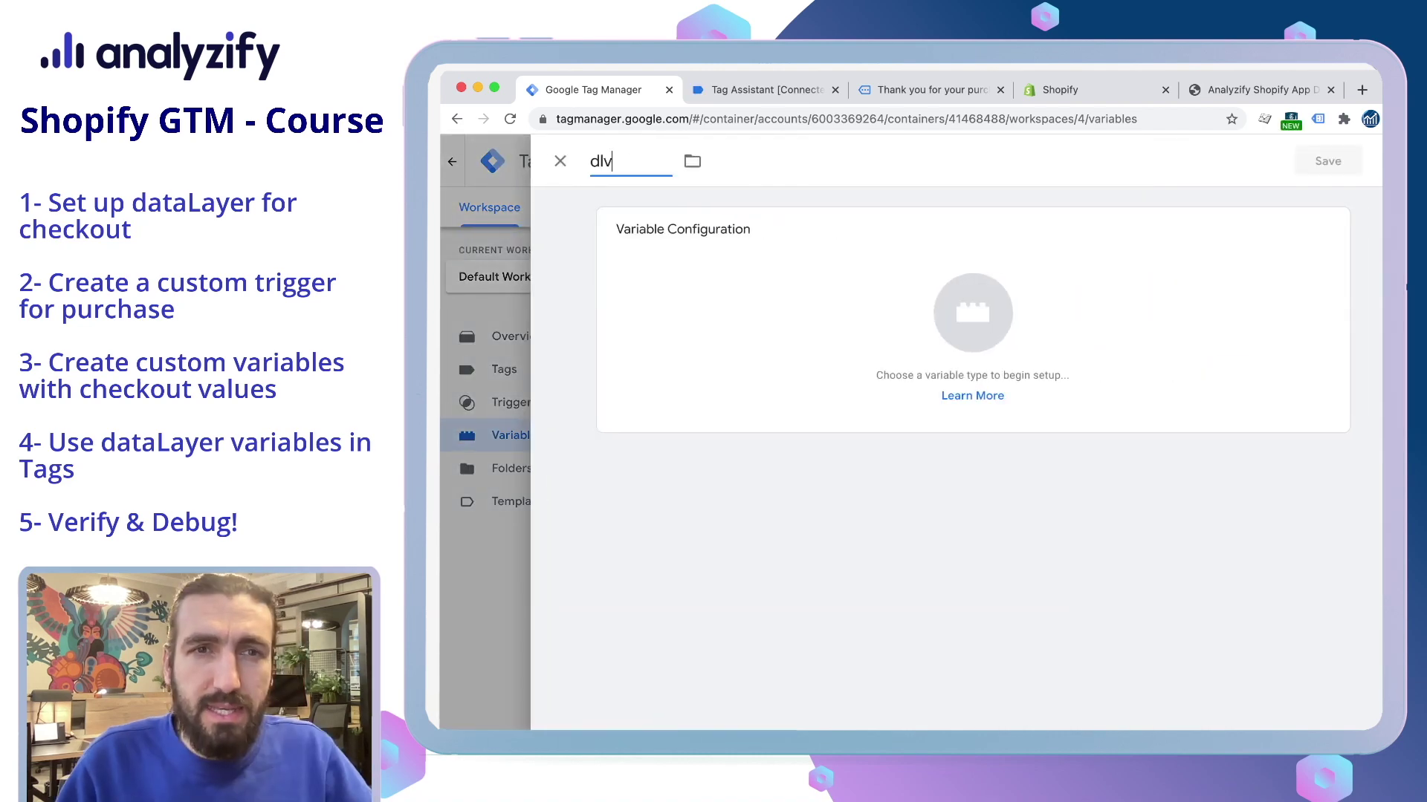
key(BackSpace)
key(BackSpace)
text(lv-)
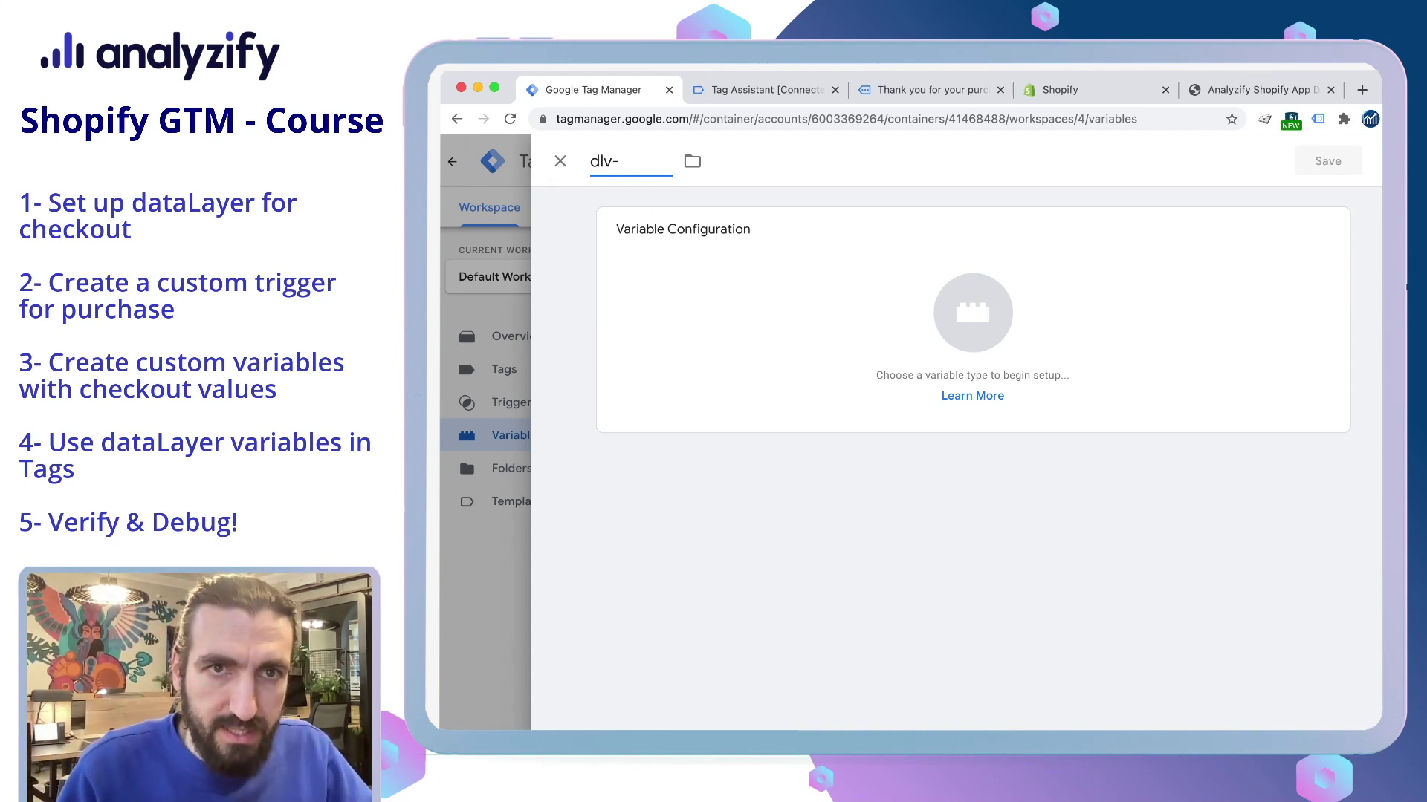
text(totalValue)
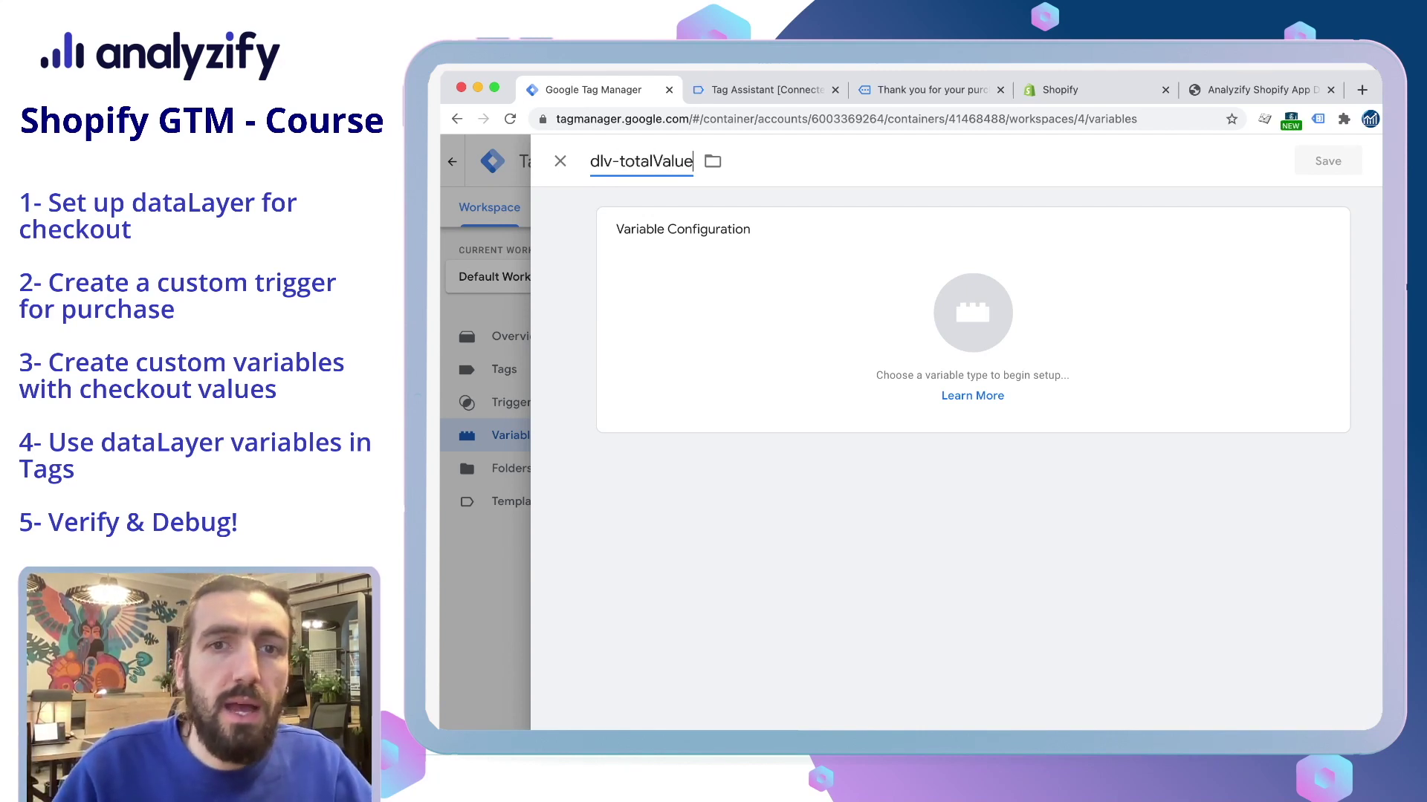
- Configure dlv-totalValue as a Data Layer Variable with the data layer variable name totalValue, and save it
click(972, 312)
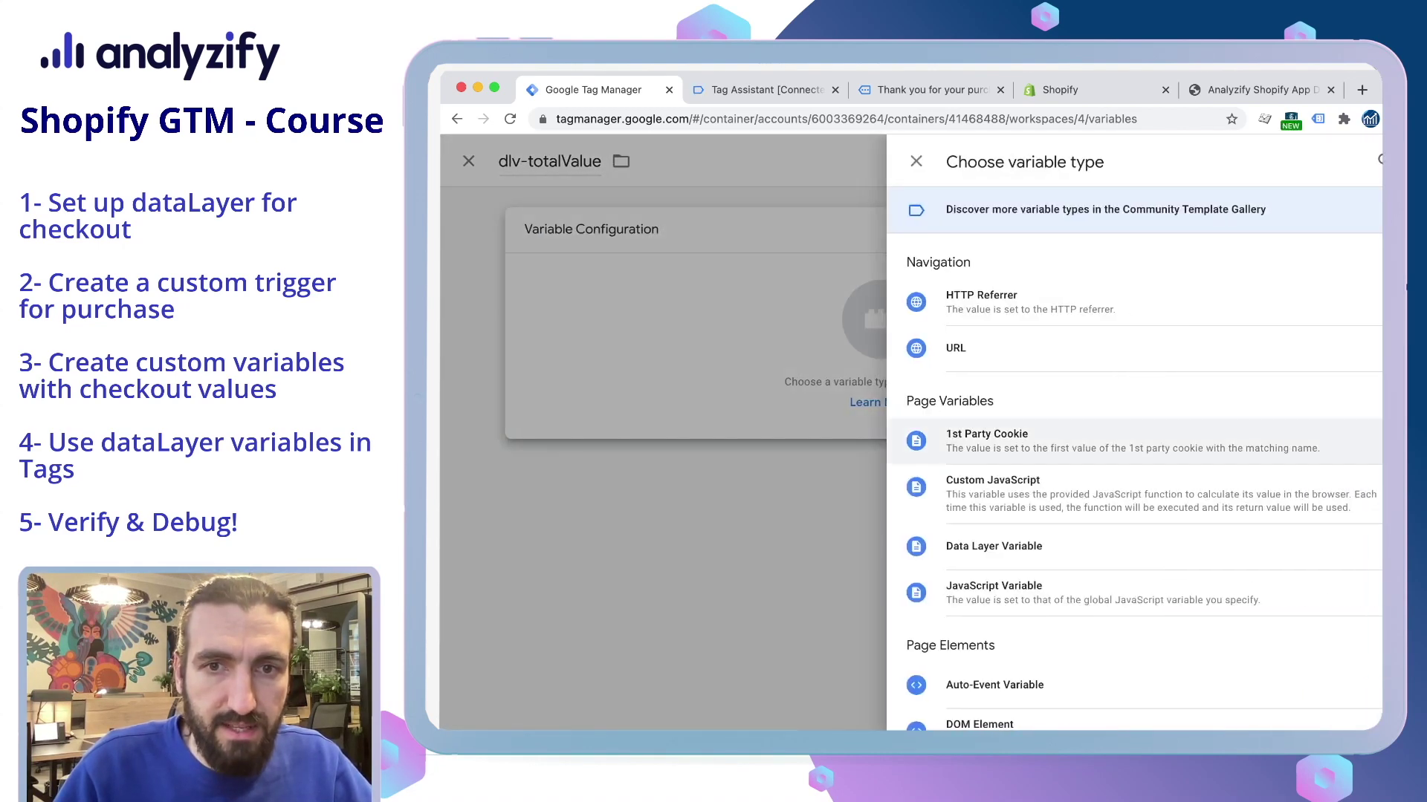
click(993, 547)
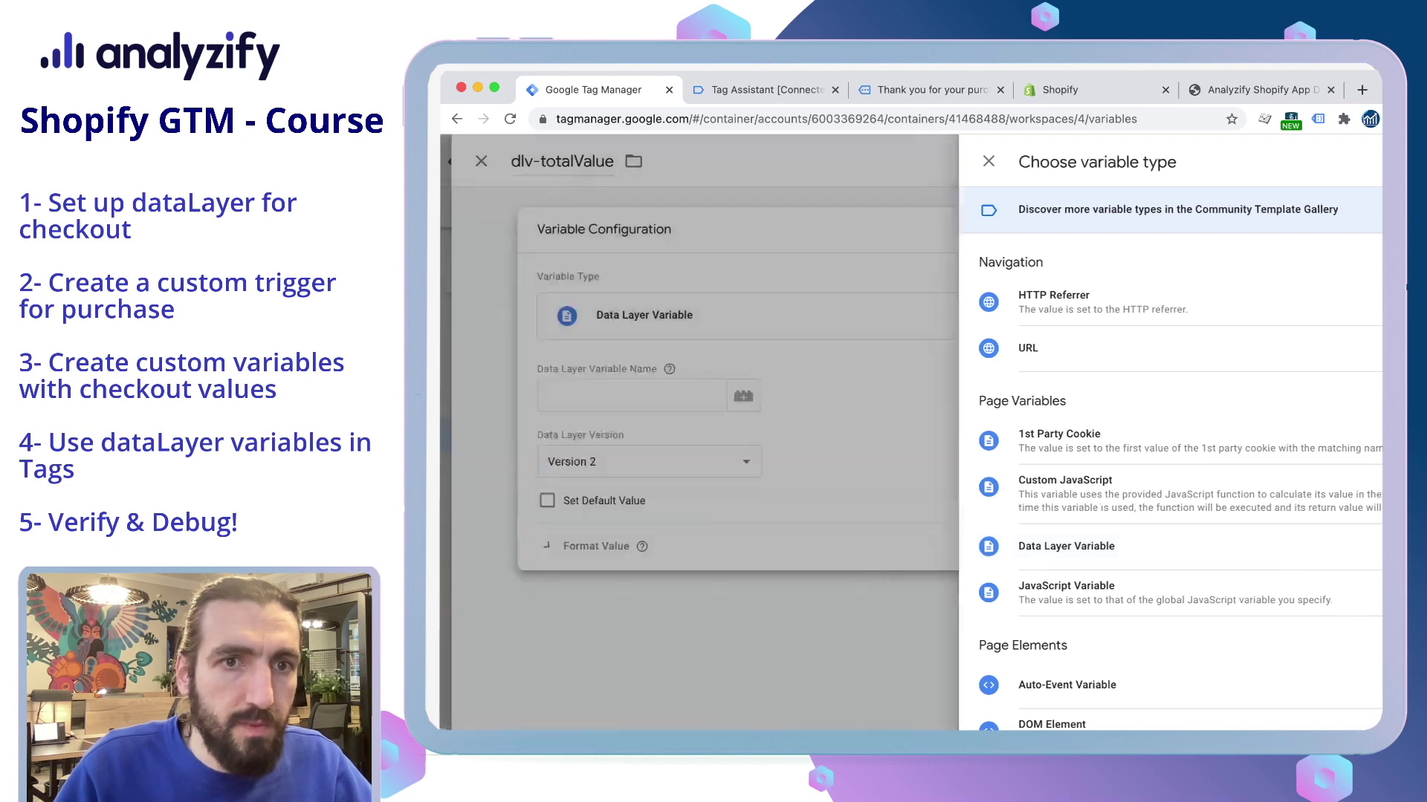
click(709, 395)
text(totalValue)
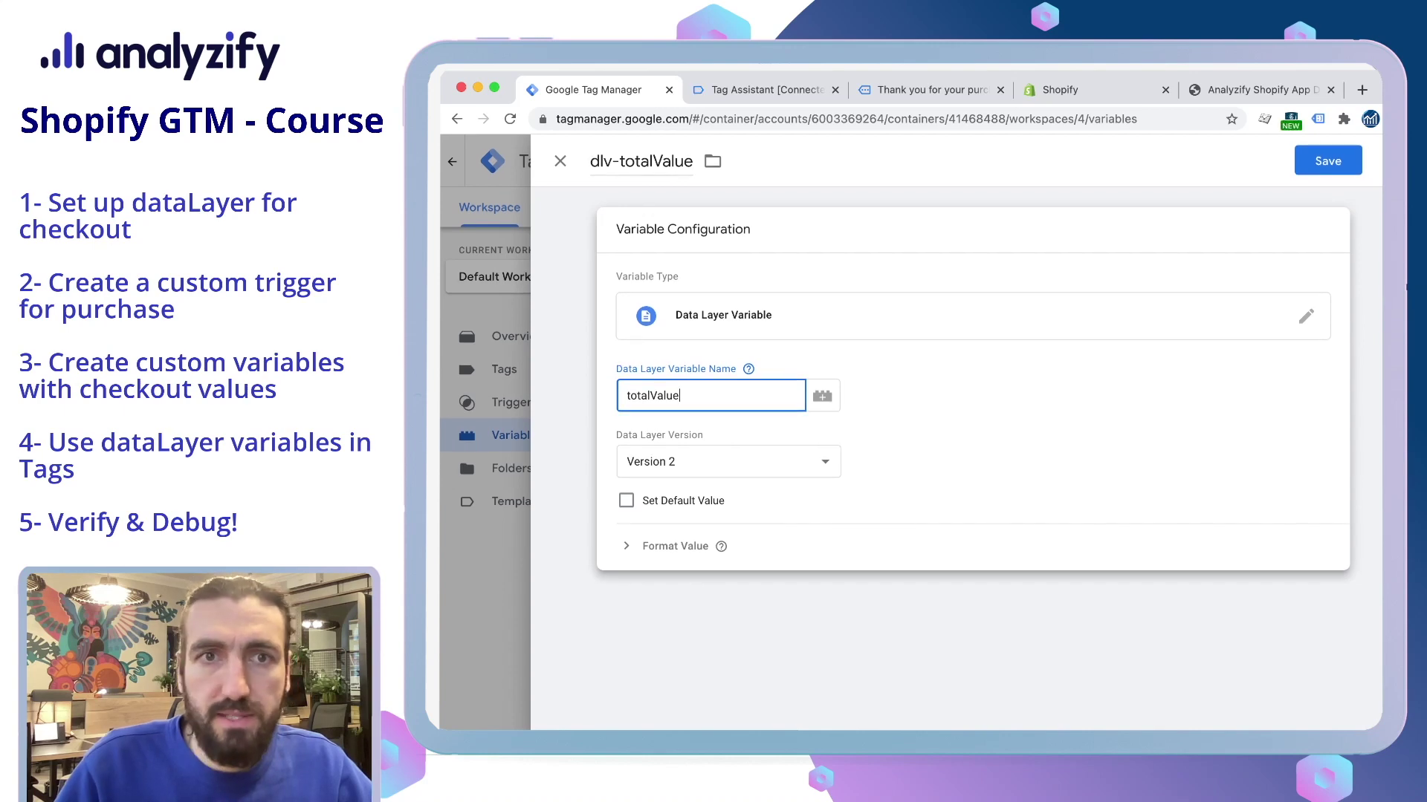
click(1327, 160)
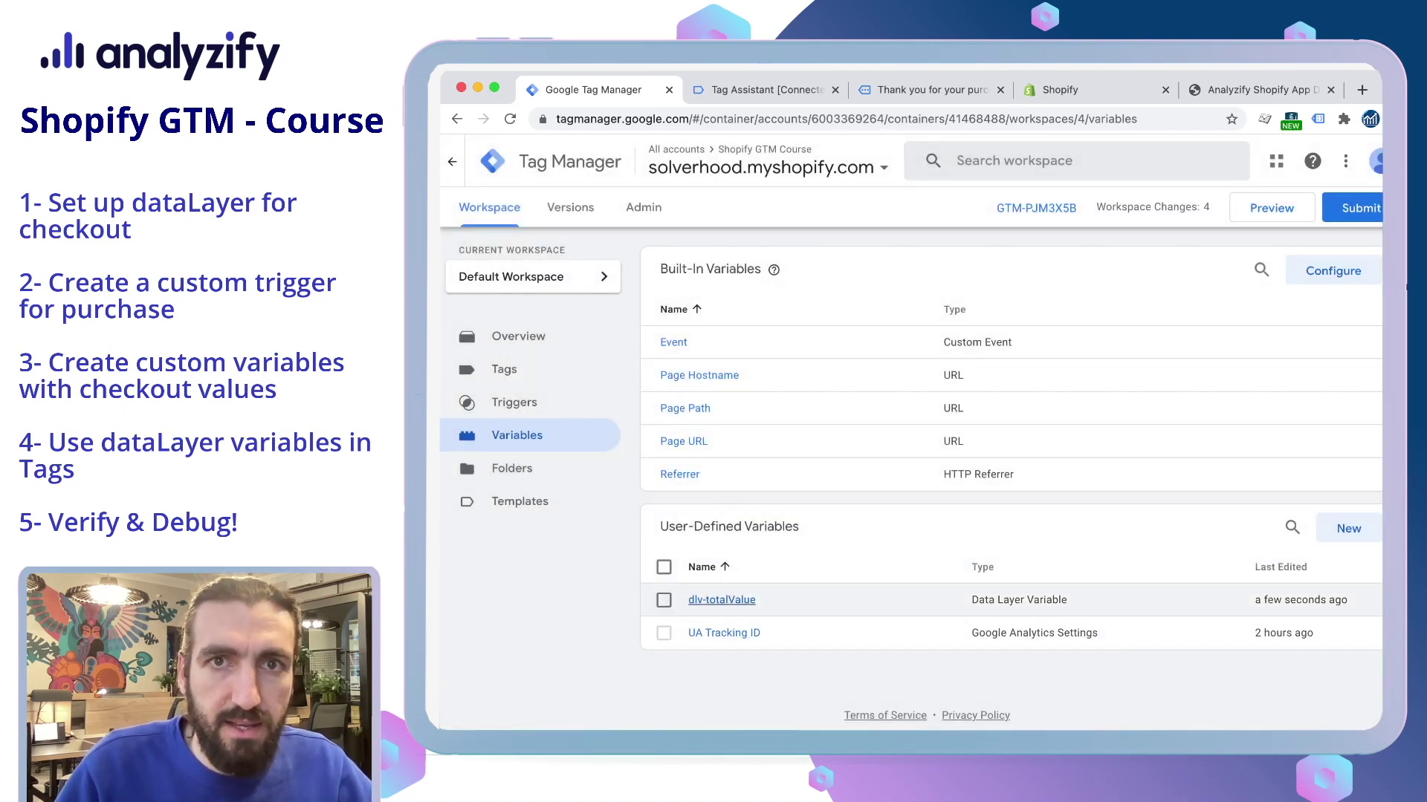
- Copy the transaction_id key from the Tag Assistant dataLayer push and create a Google Tag Manager variable named dlv-transaction_id
click(923, 89)
key(super+2)
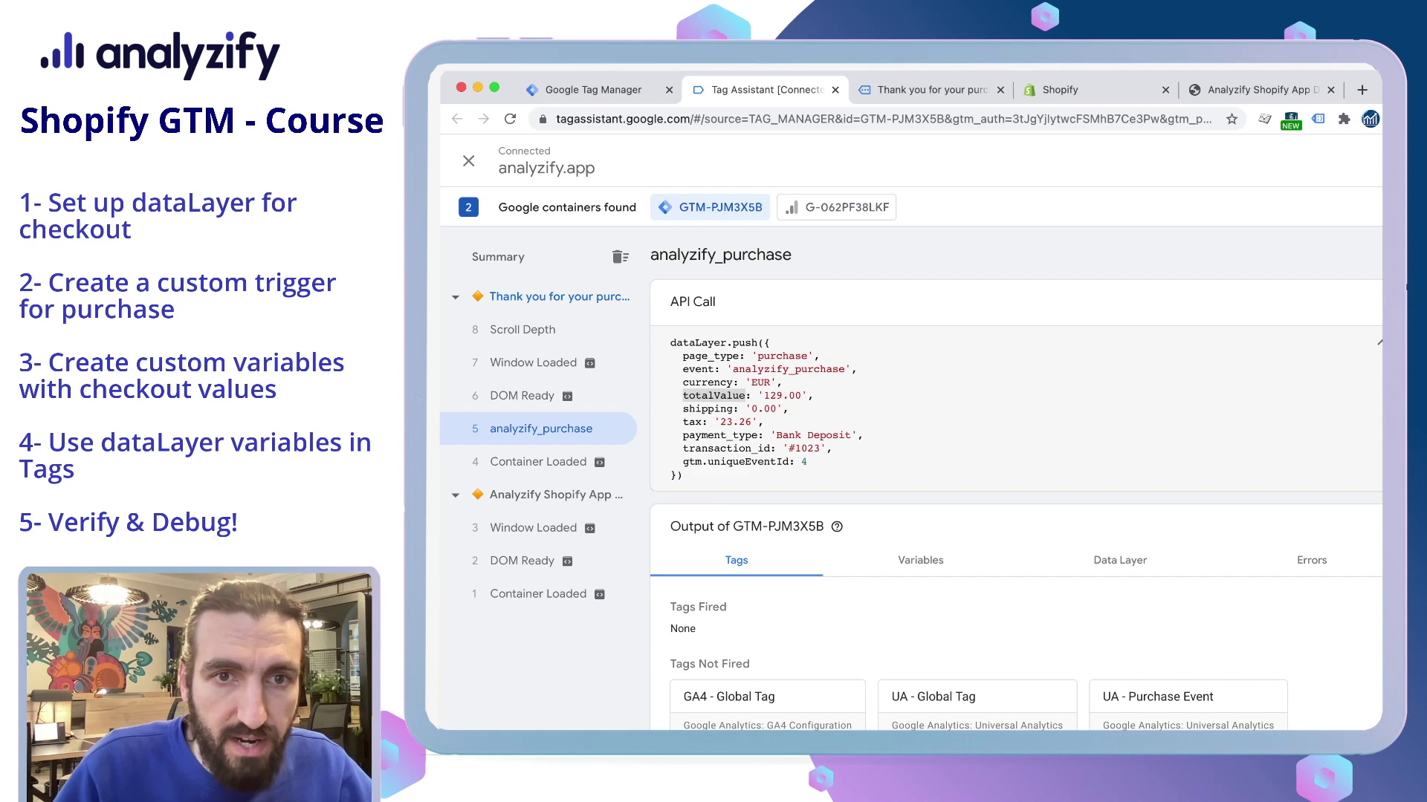
drag(771, 448, 695, 448)
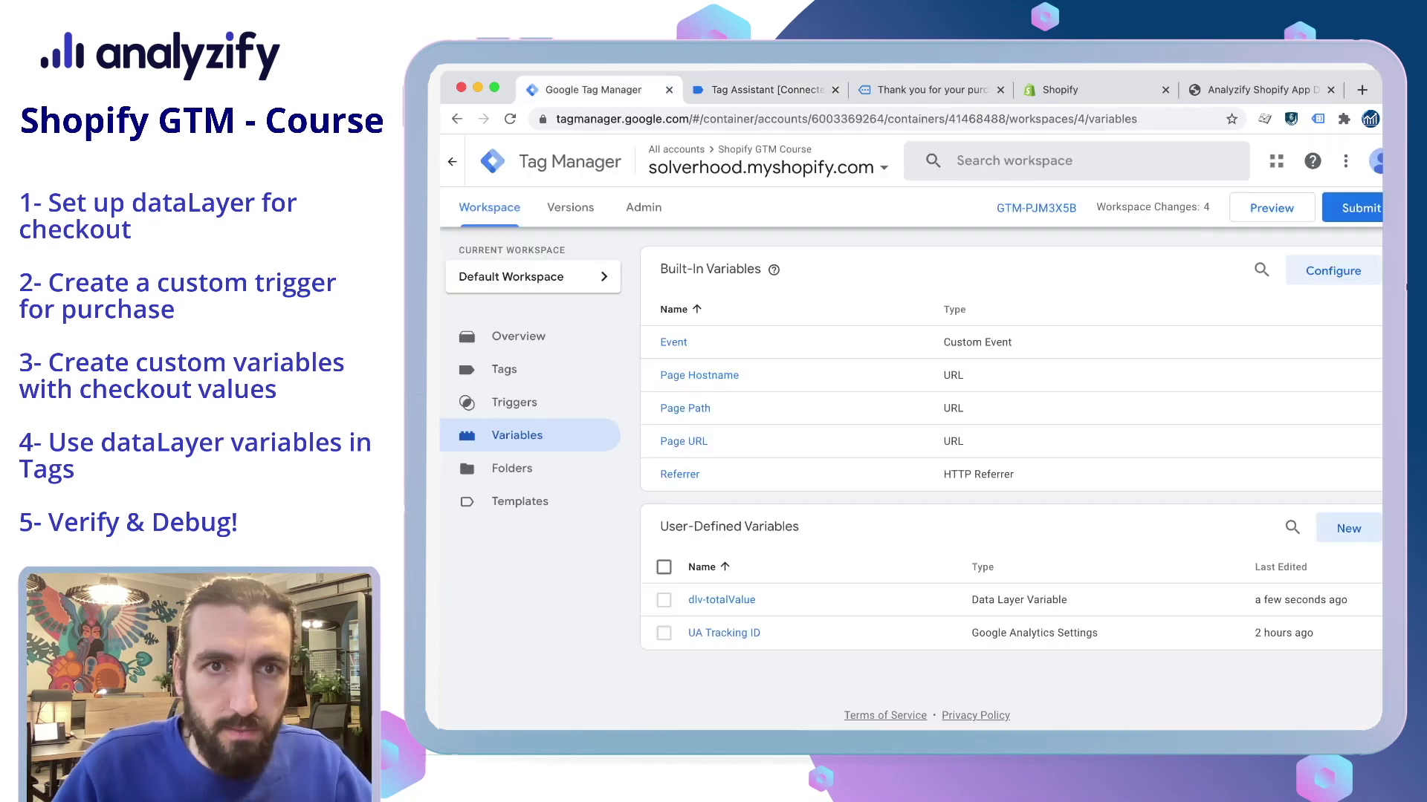
click(650, 162)
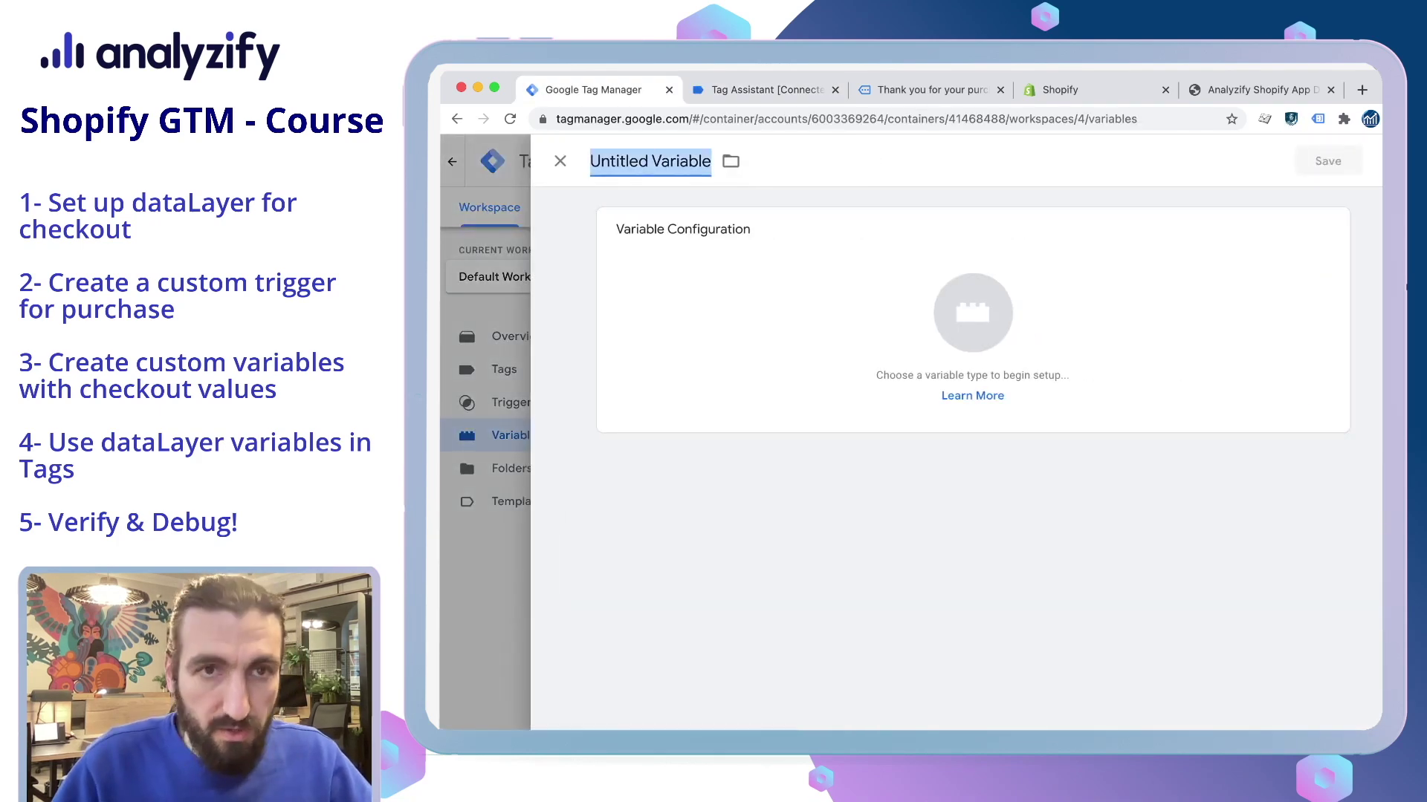
text(dlv-)
text(transaction_id)
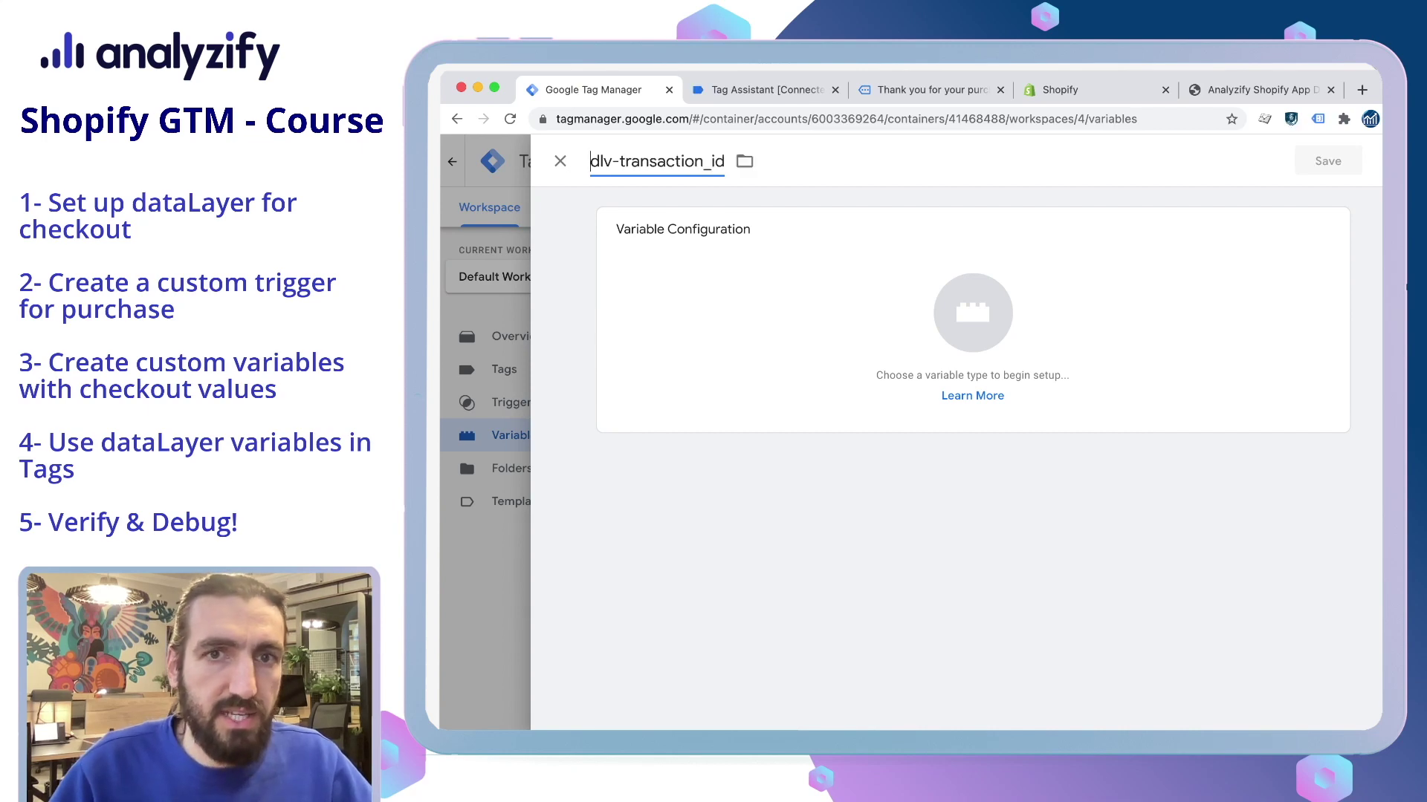
- Configure dlv-transaction_id as a Data Layer Variable with the data layer variable name transaction_id, and save it
click(972, 319)
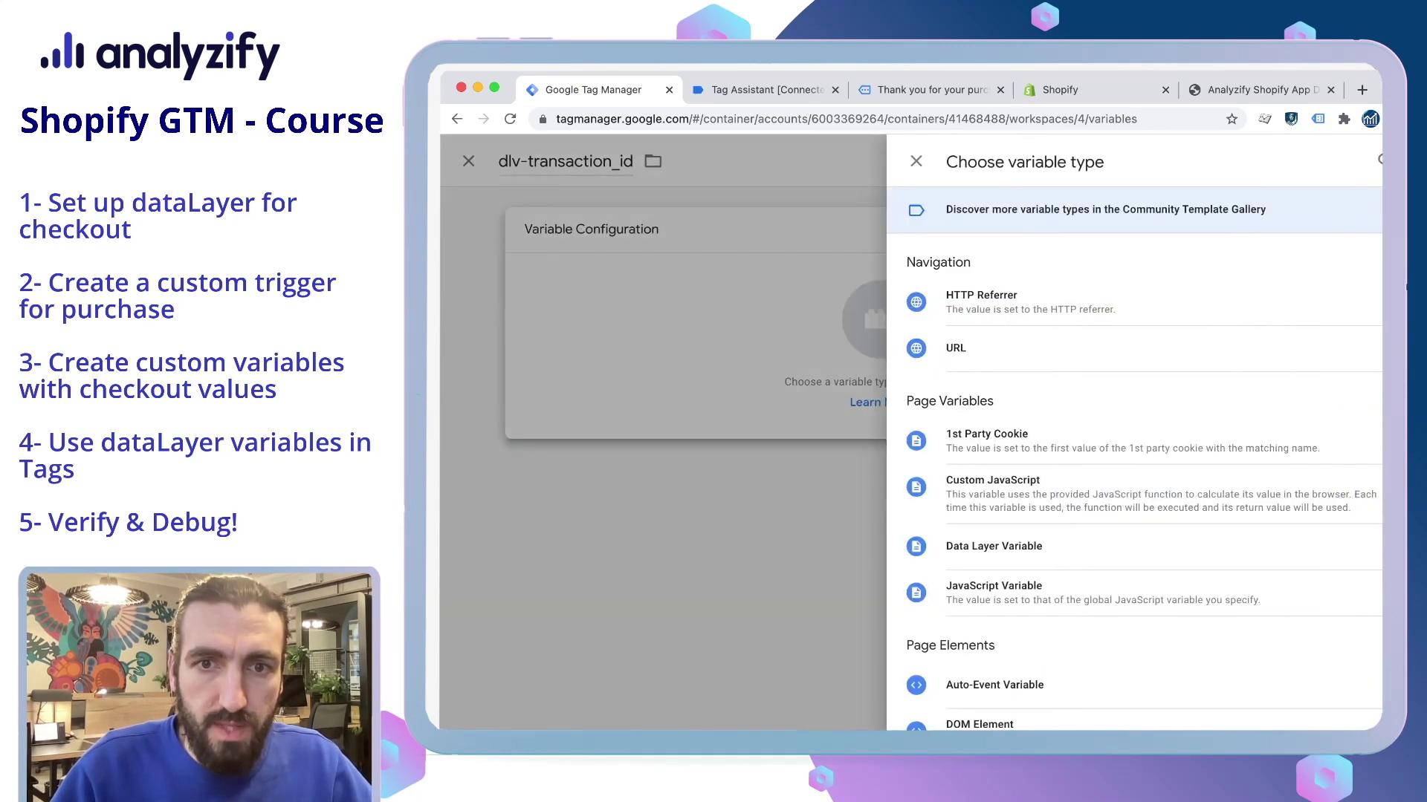
click(993, 546)
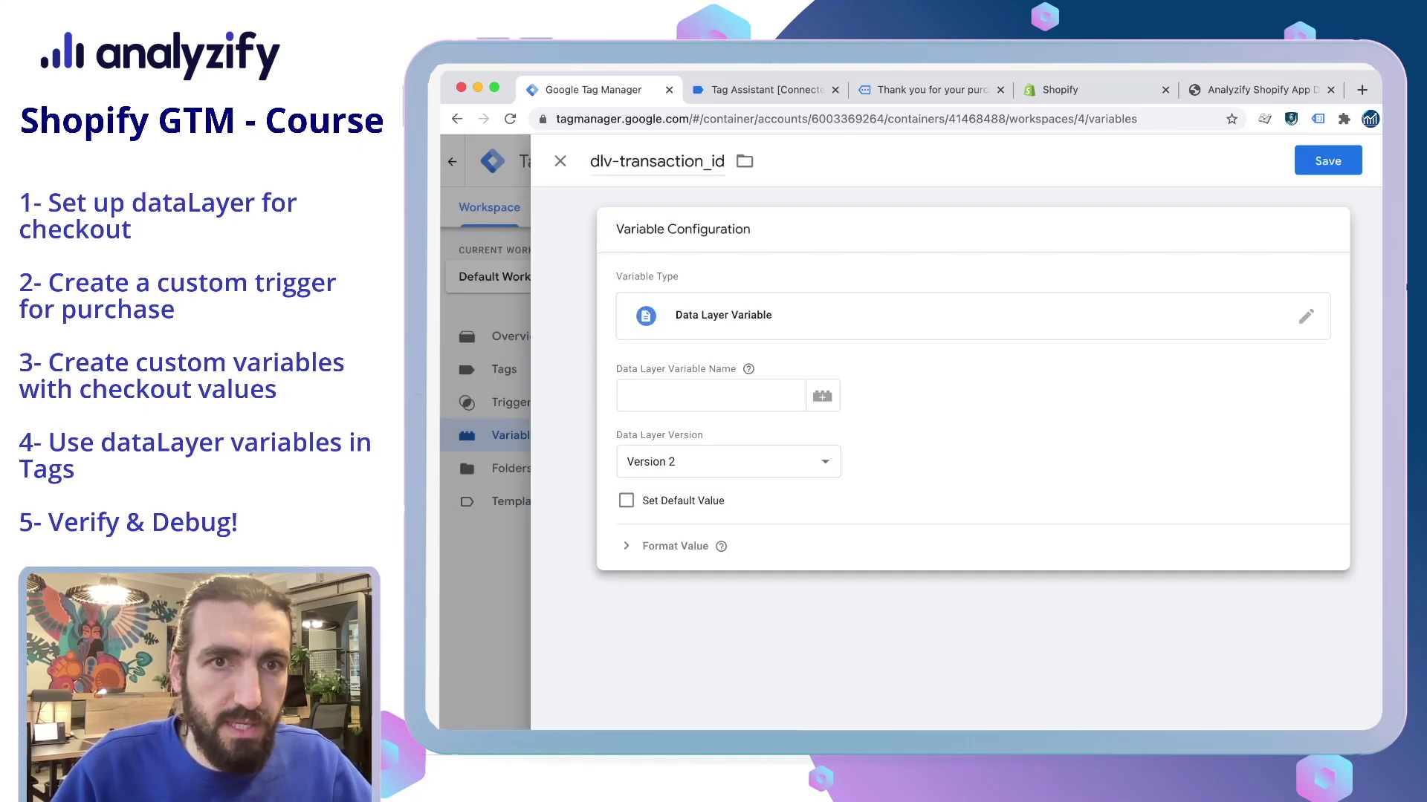
click(710, 396)
text(transaction_id)
click(1326, 160)
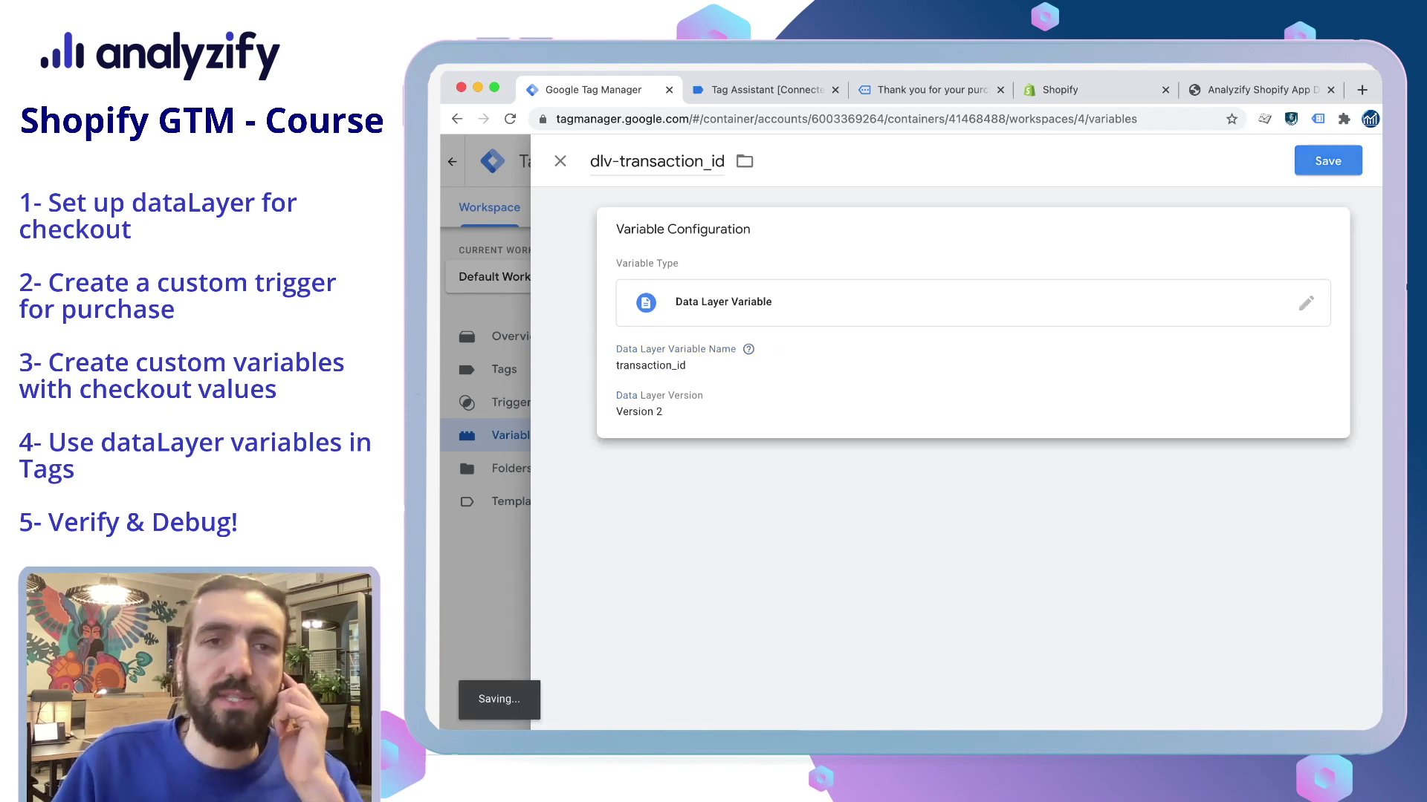